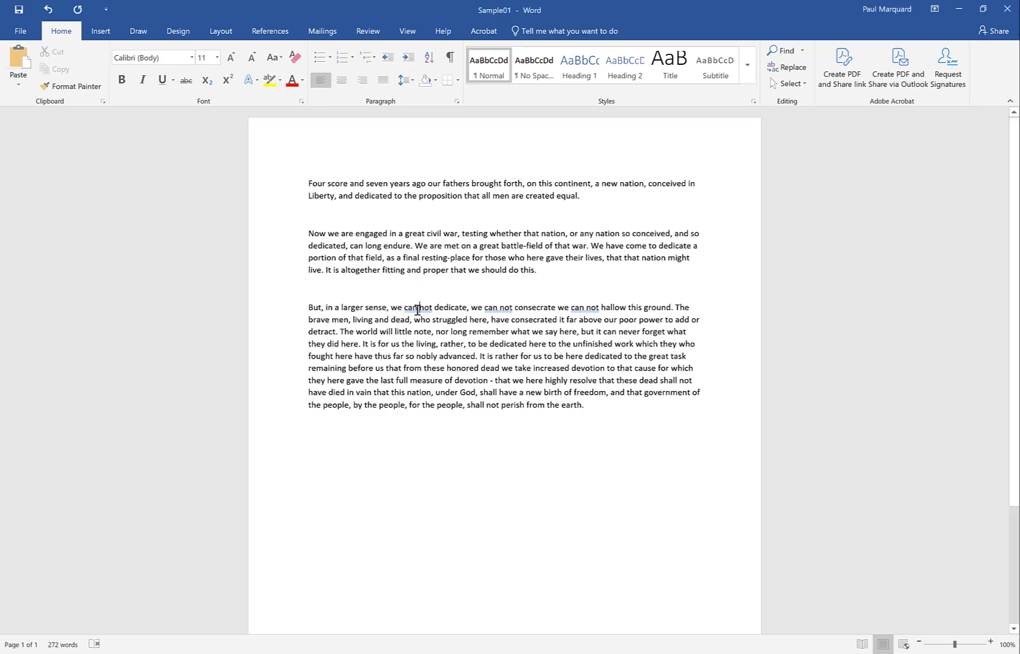
left_click_drag(405, 308, 434, 308)
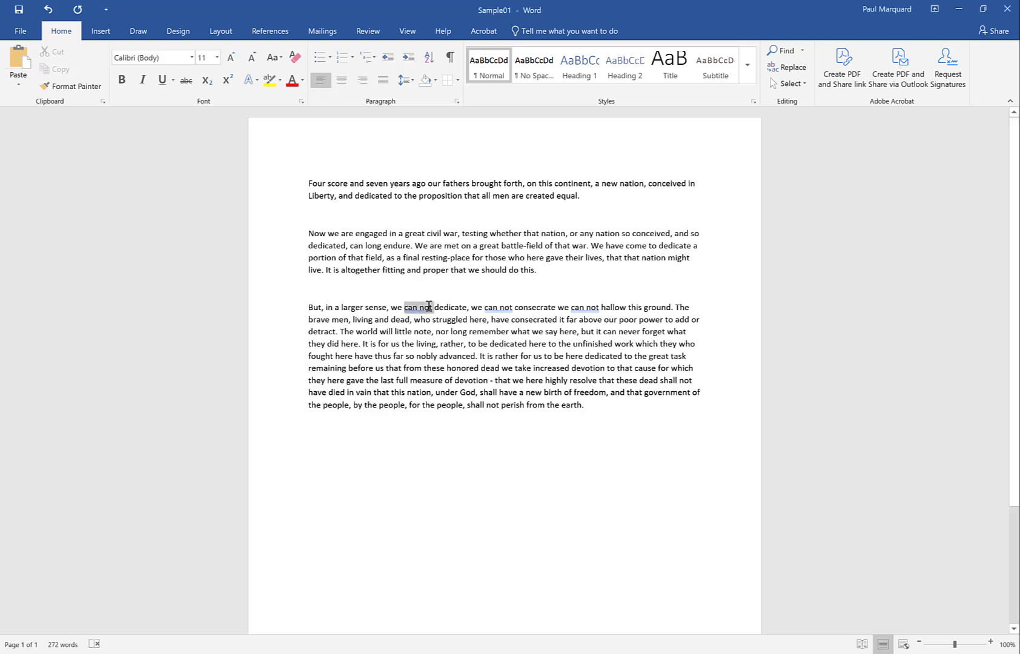
left_click(414, 319)
Misspell "larger" in the third paragraph by removing its g, and correct it with the suggested spelling "larger".
left_click(354, 307)
key("BackSpace")
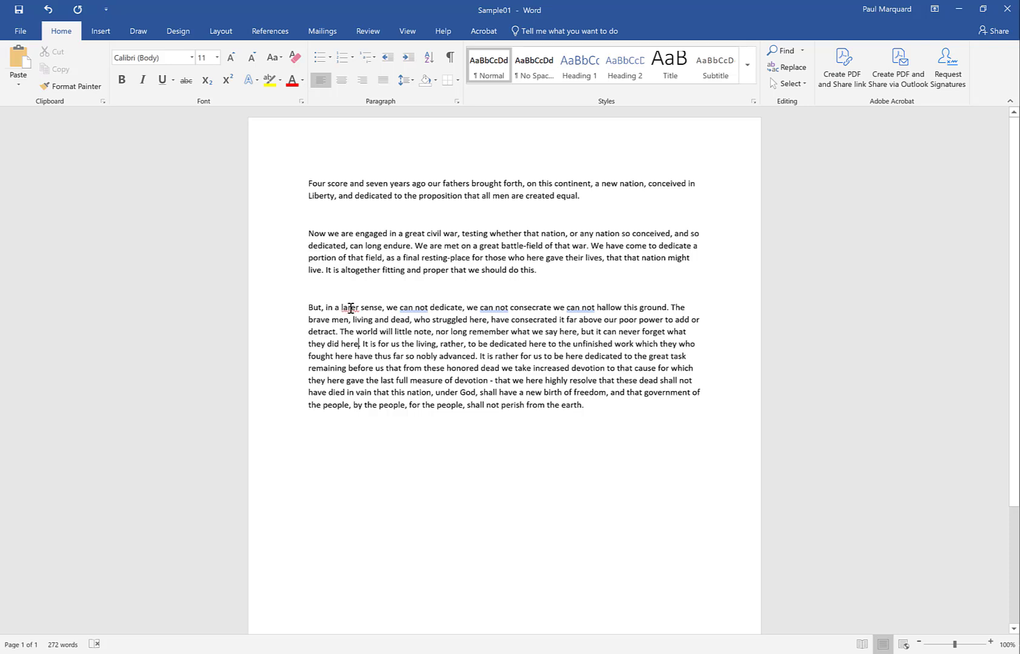
right_click(351, 308)
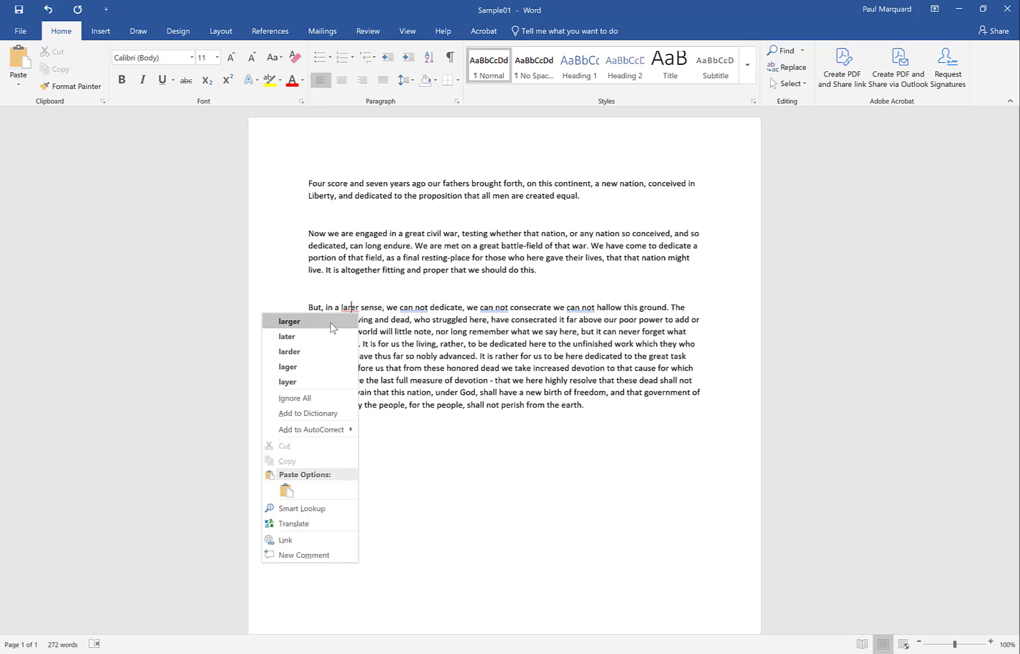
left_click(330, 320)
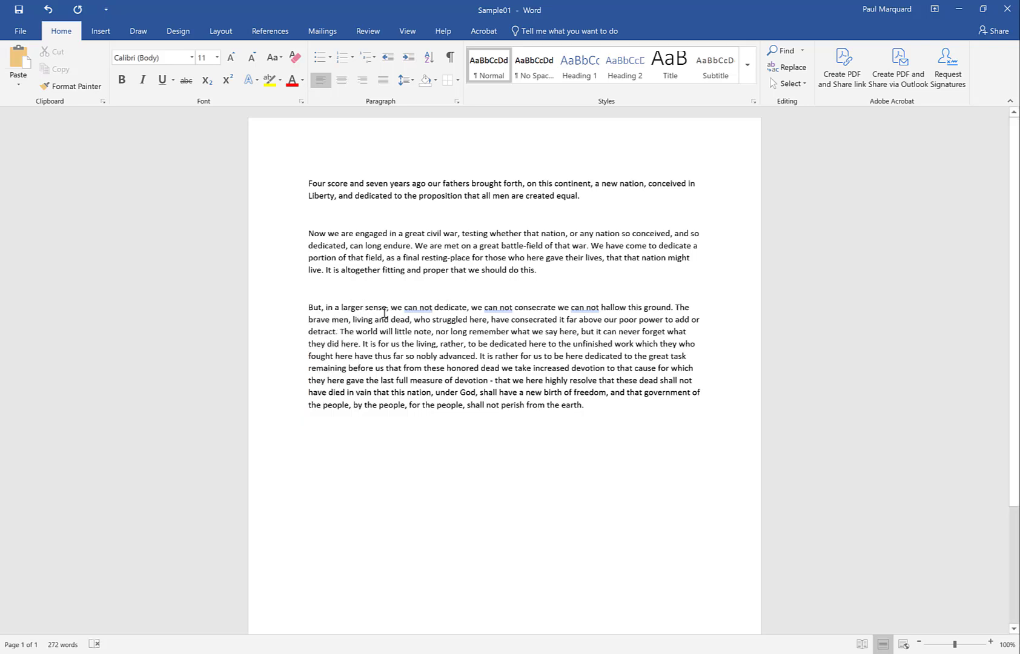
Replace the first two flagged "can not" phrases in the third paragraph with the suggested correction "cannot".
right_click(418, 308)
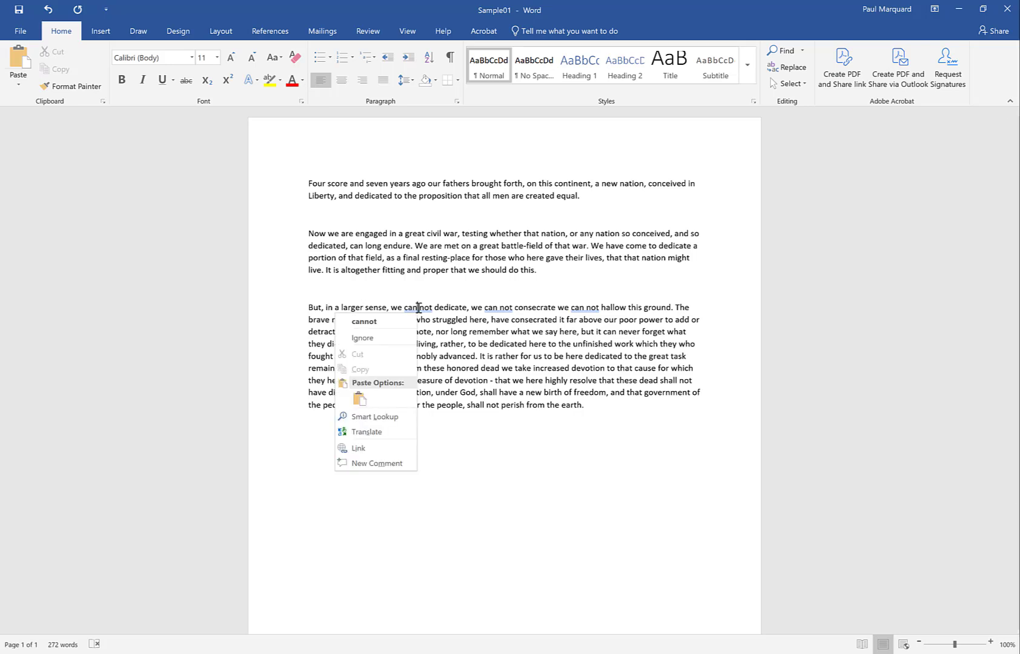
left_click(364, 321)
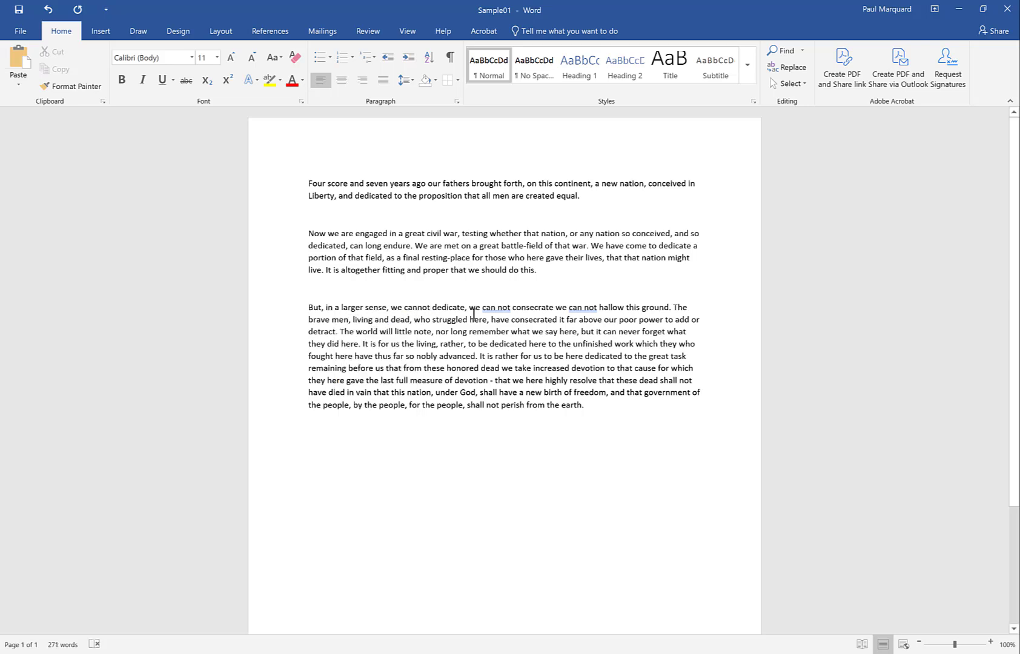
right_click(498, 310)
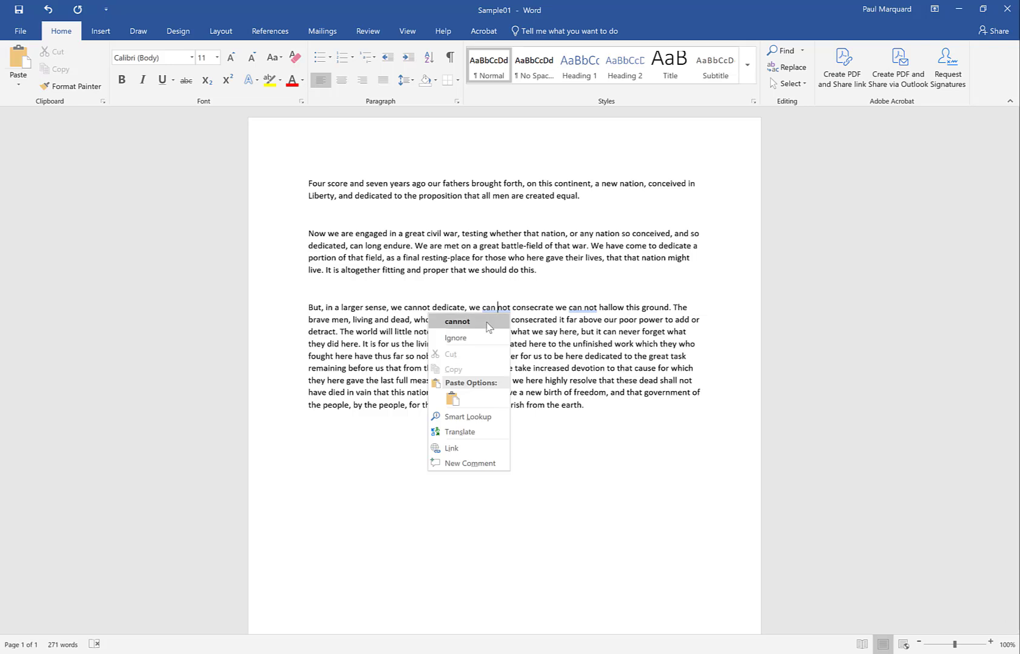
left_click(487, 322)
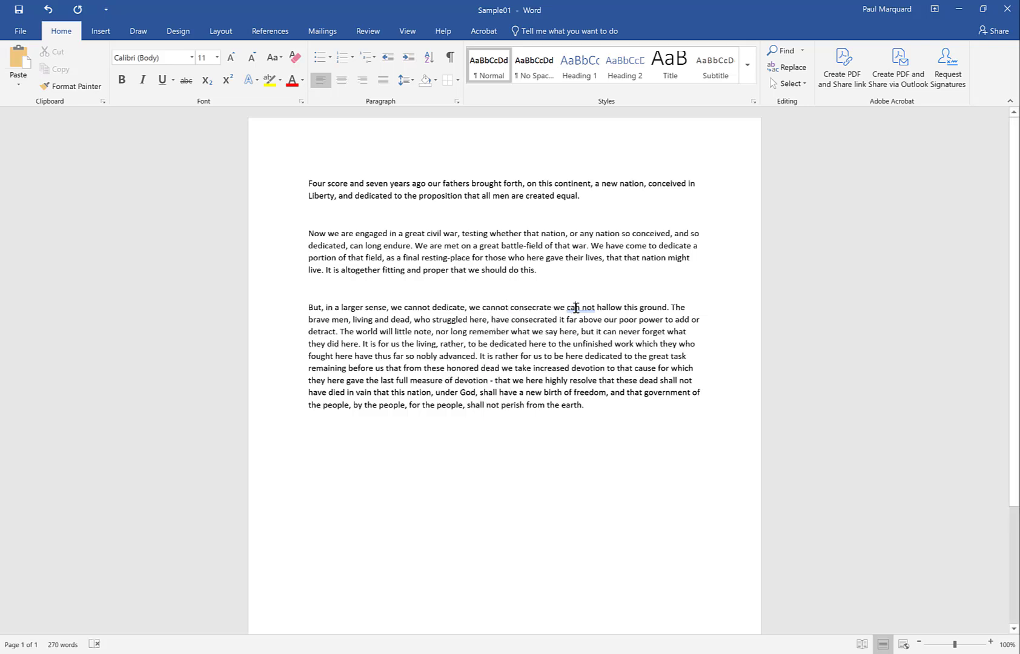
Ignore the grammar flag on "can not" before "hallow" and remove its space so it reads "cannot".
right_click(571, 311)
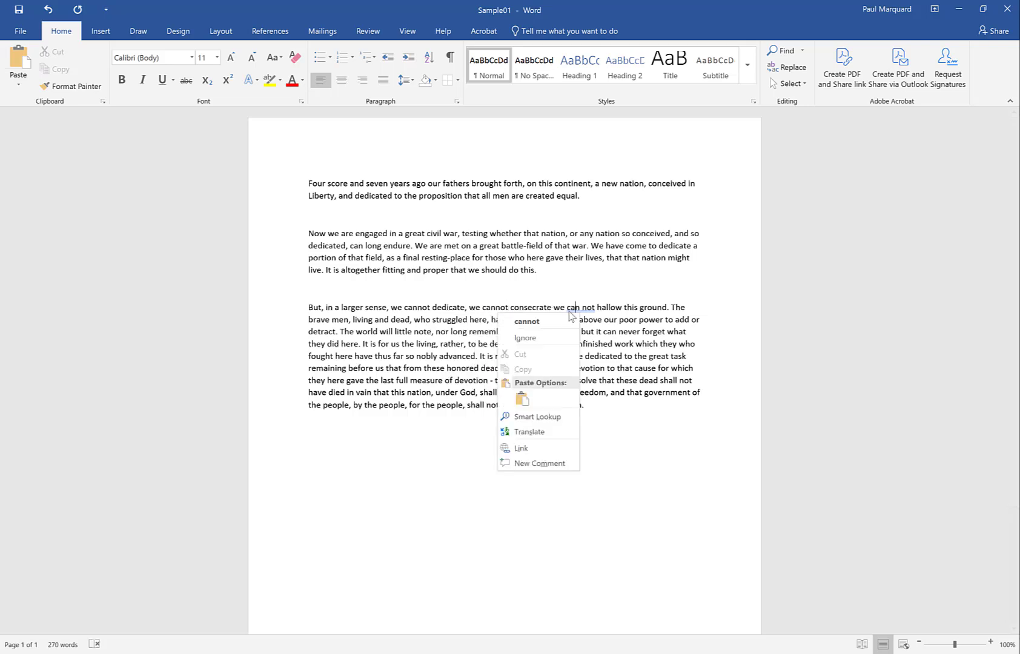
left_click(548, 342)
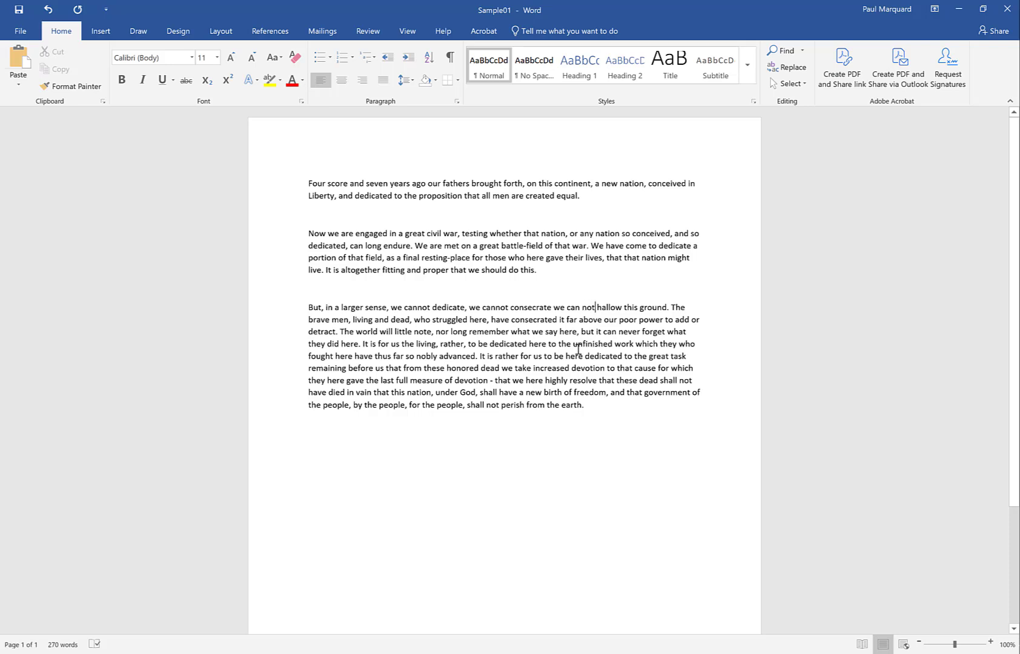
left_click(582, 307)
key("BackSpace")
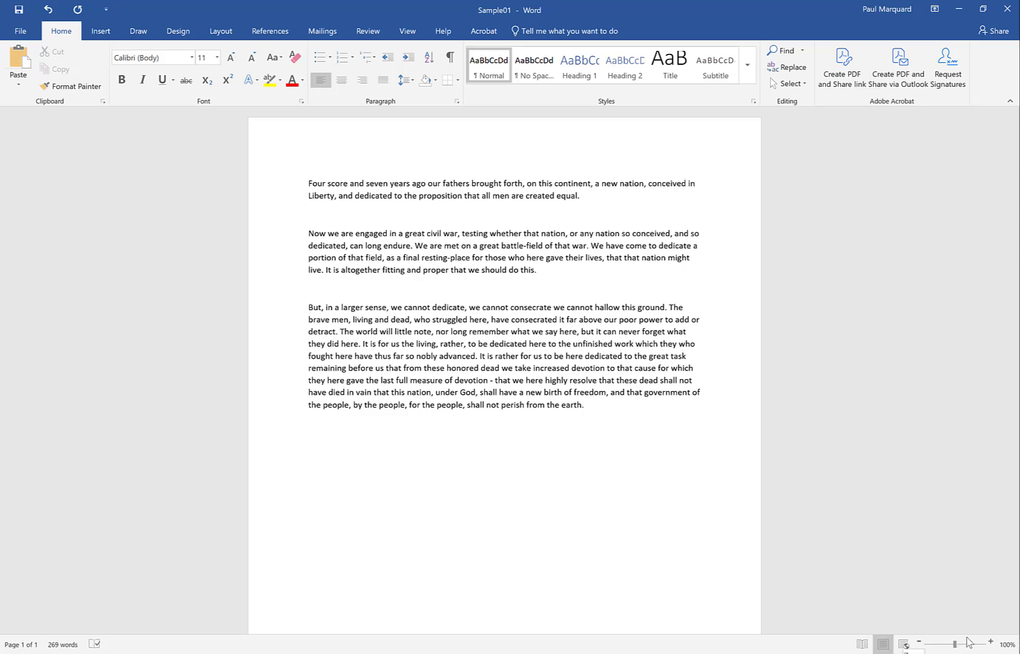
Enlarge the document view to 140% and return to the beginning of the page.
left_click(991, 643)
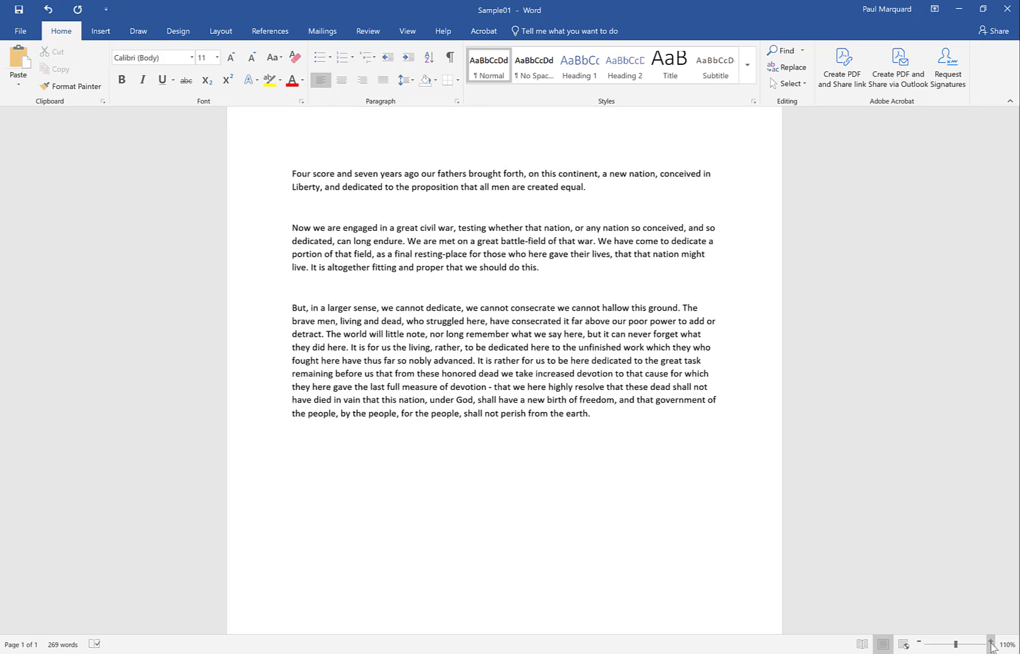
left_click(991, 643)
left_click(991, 643)
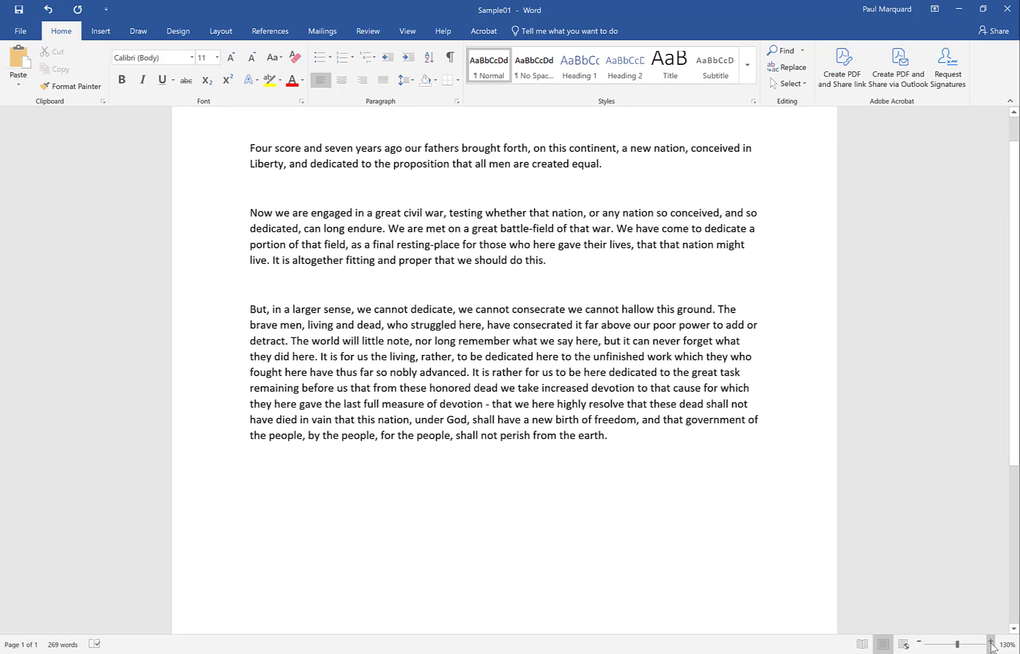
left_click(990, 643)
left_click(610, 309)
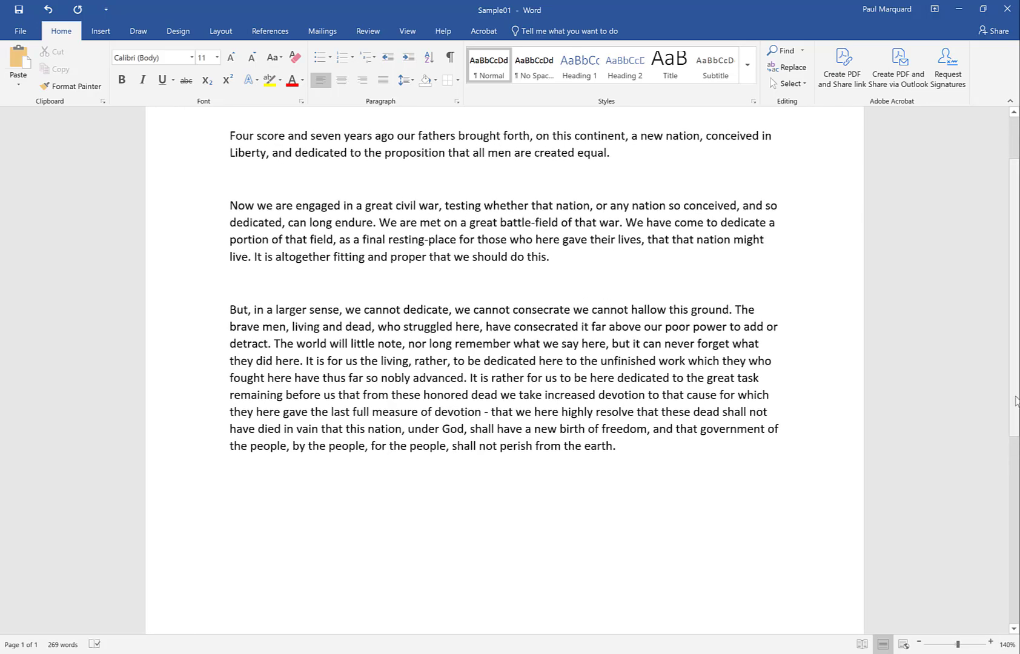
scroll(1017, 397, "up", 3)
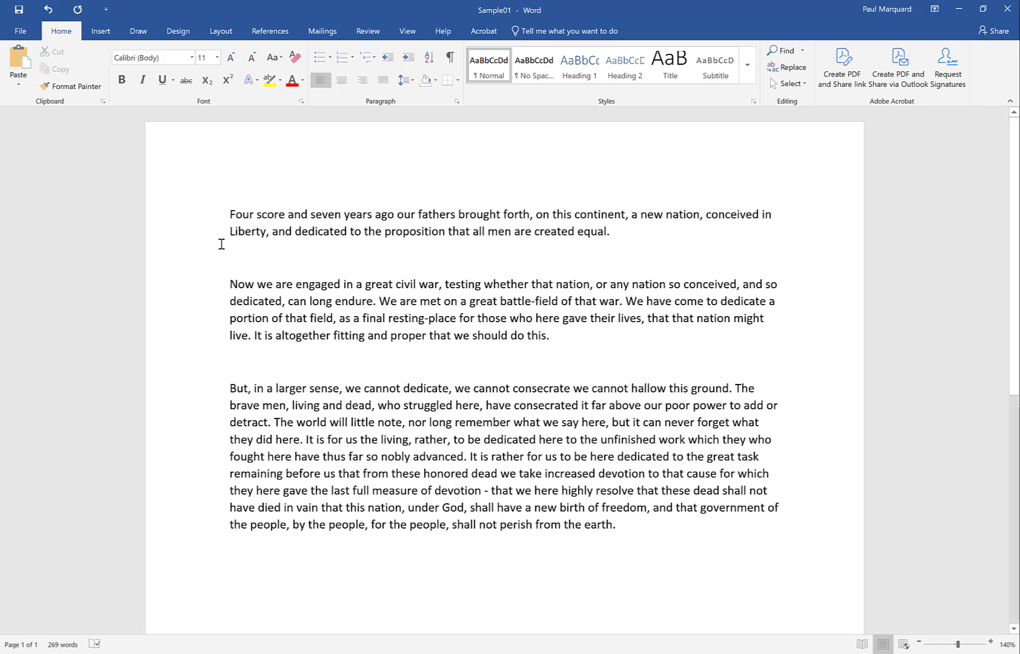
Save the corrected document under its existing name and location.
left_click(20, 31)
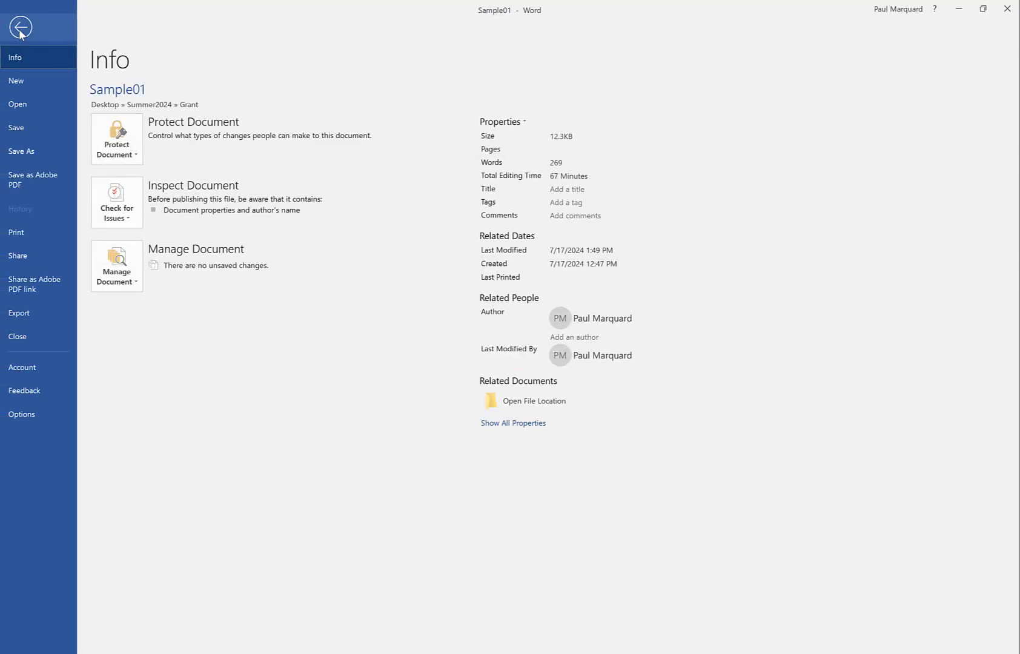
left_click(22, 125)
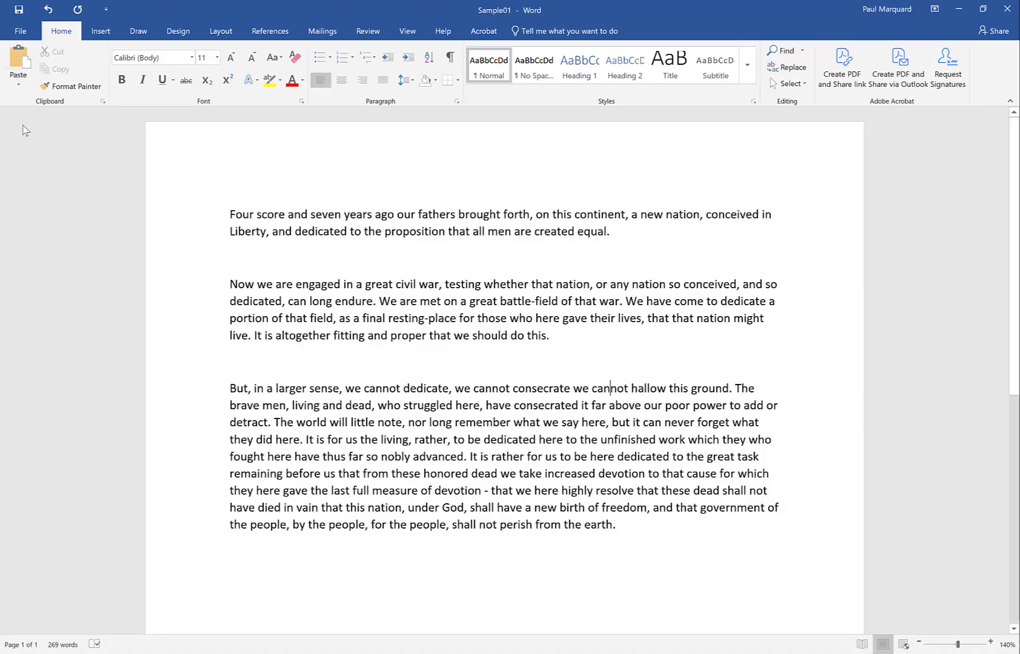
Save a copy of the document in the current Grant folder as Sample02, keeping the Word Document type.
left_click(24, 32)
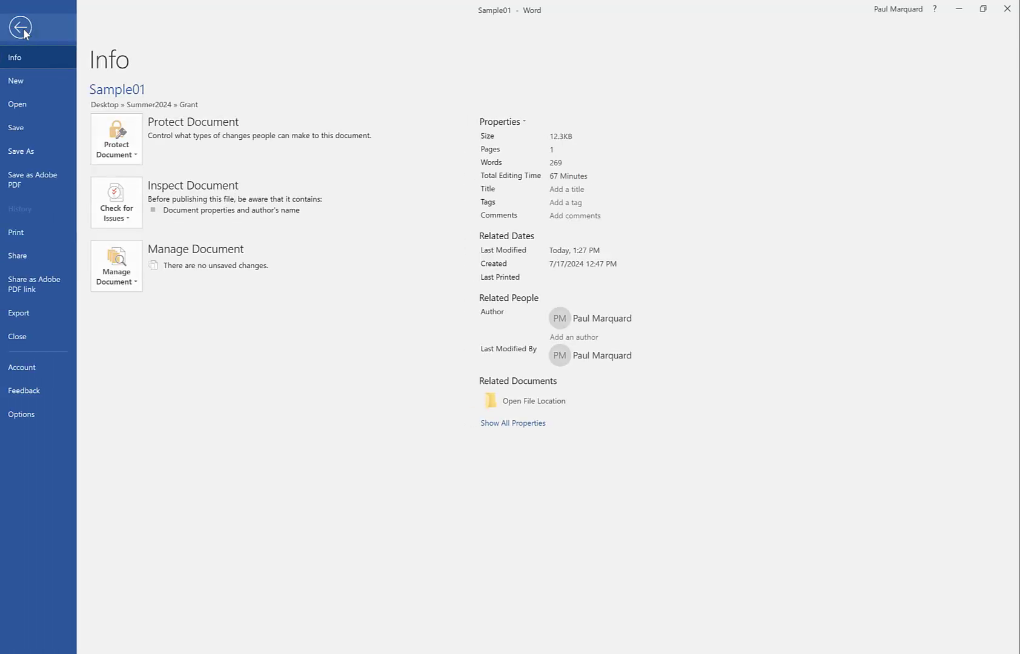
left_click(25, 149)
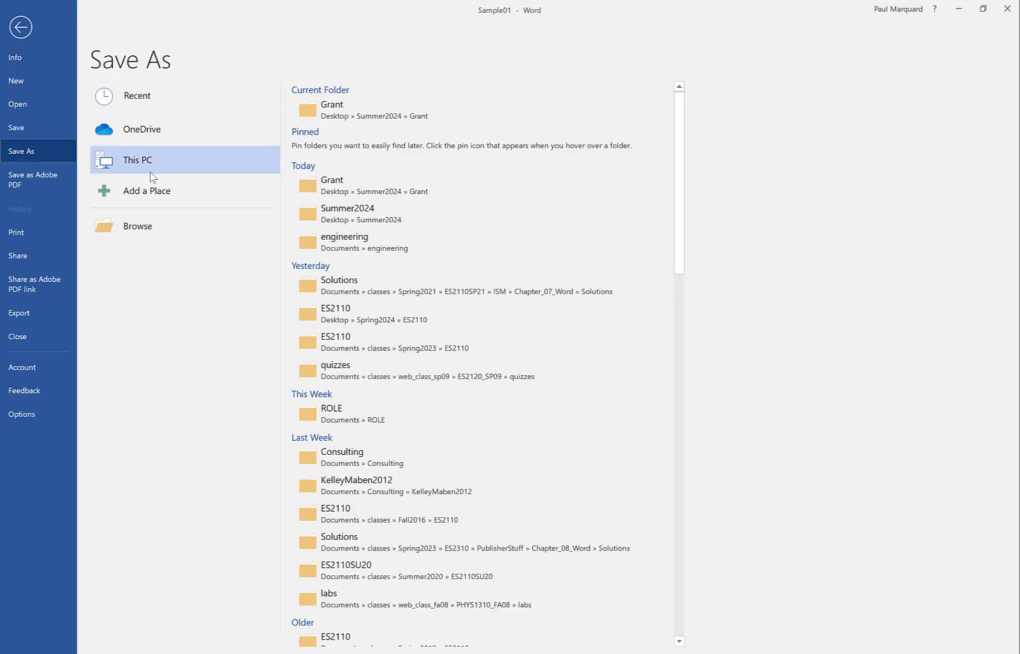
left_click(377, 118)
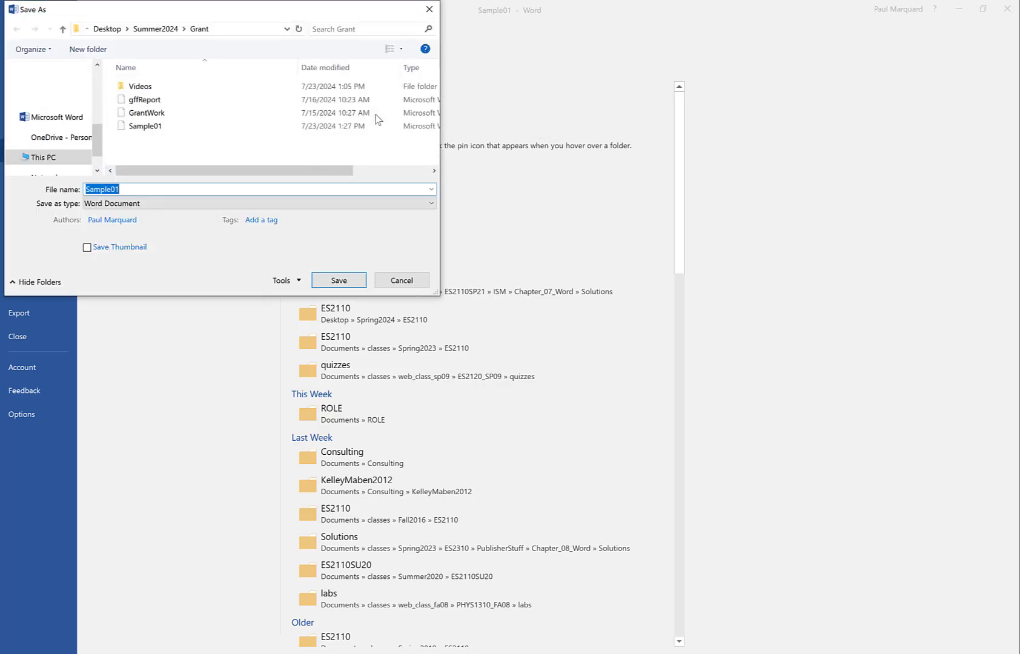
left_click(157, 204)
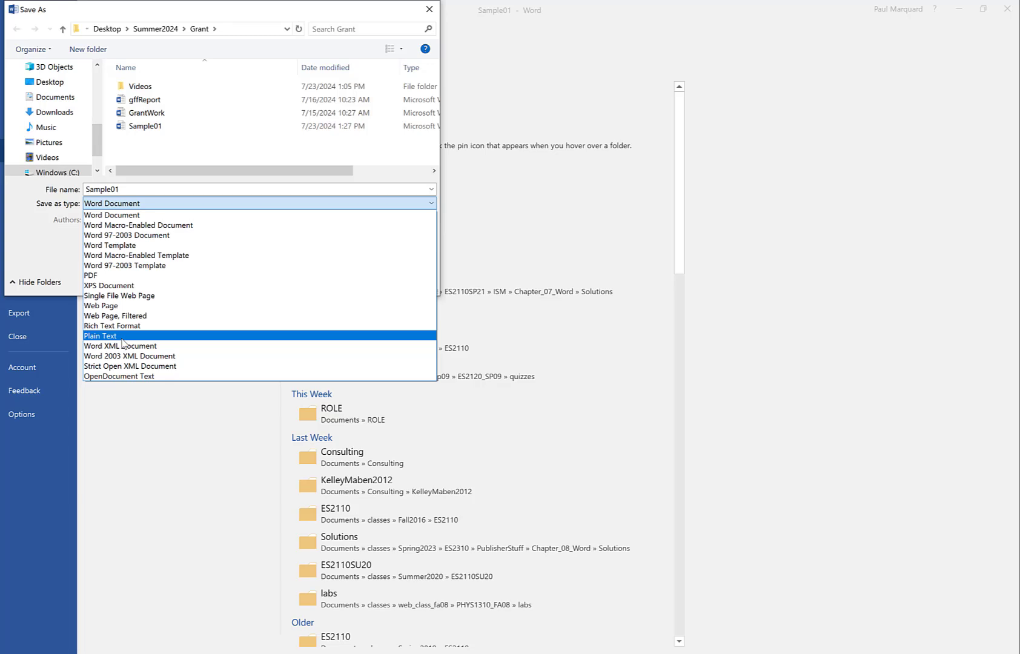
left_click(115, 206)
left_click(131, 193)
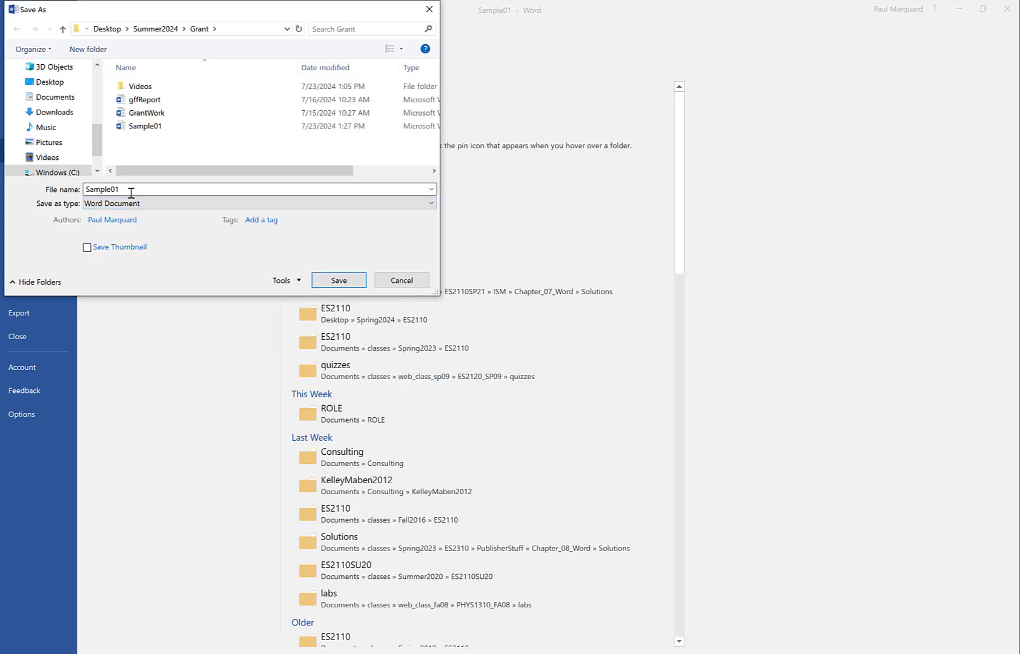
double_click(131, 193)
left_click(131, 192)
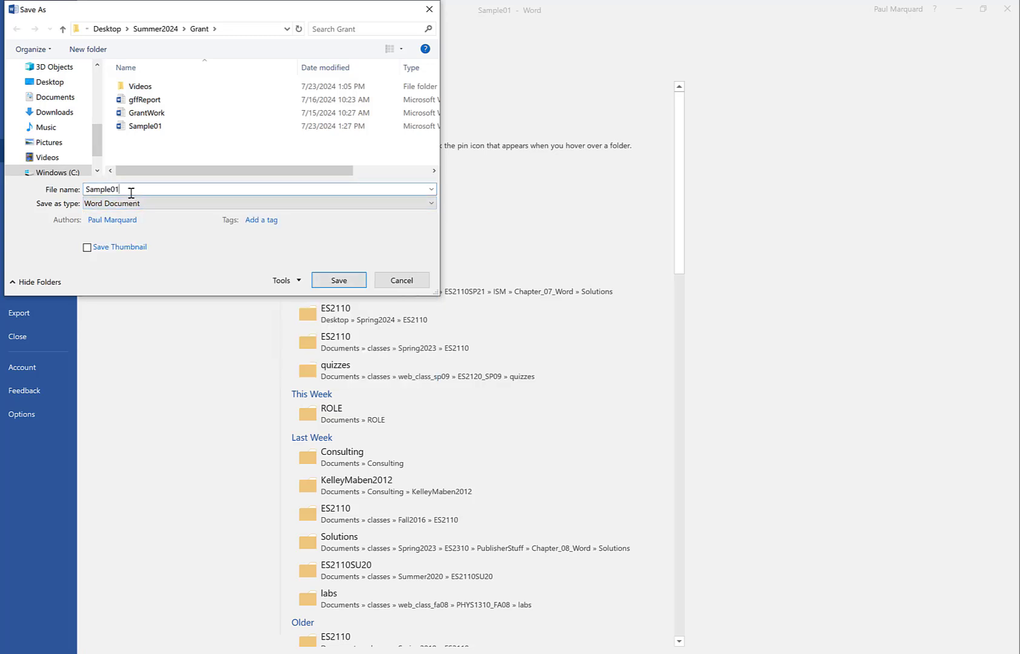
key("BackSpace")
type("2")
left_click(337, 282)
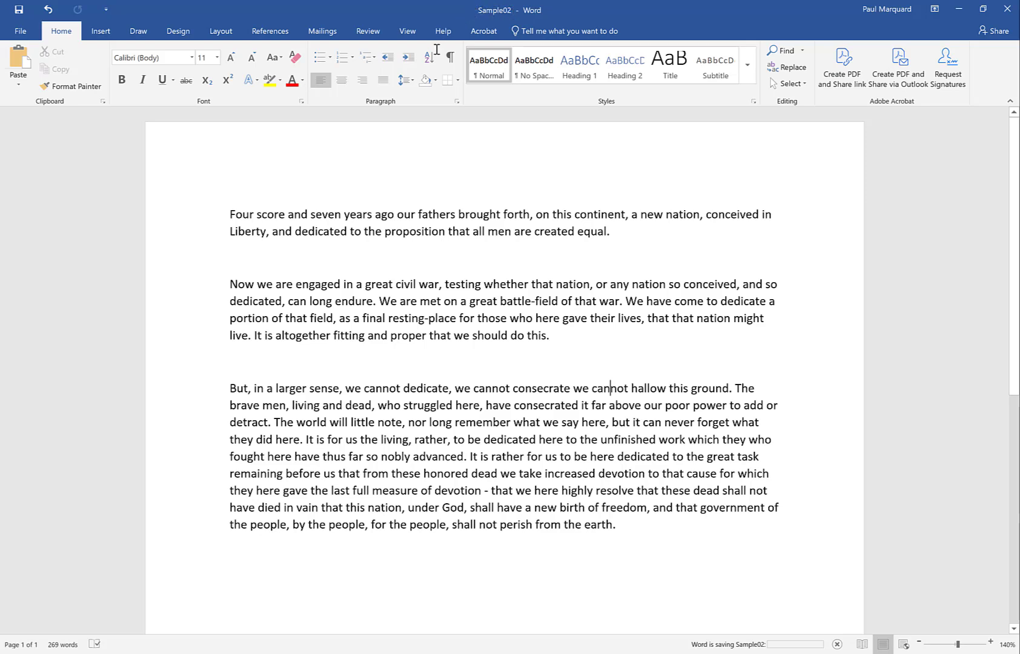
Examine the document's print settings and preview, and return to editing without printing.
left_click(21, 34)
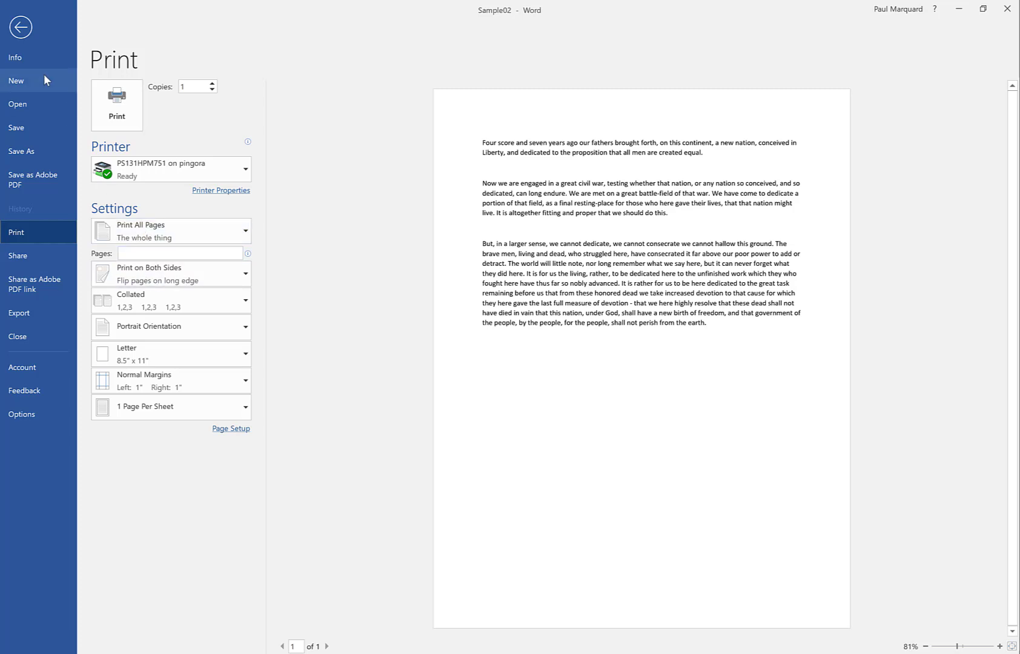
left_click(24, 33)
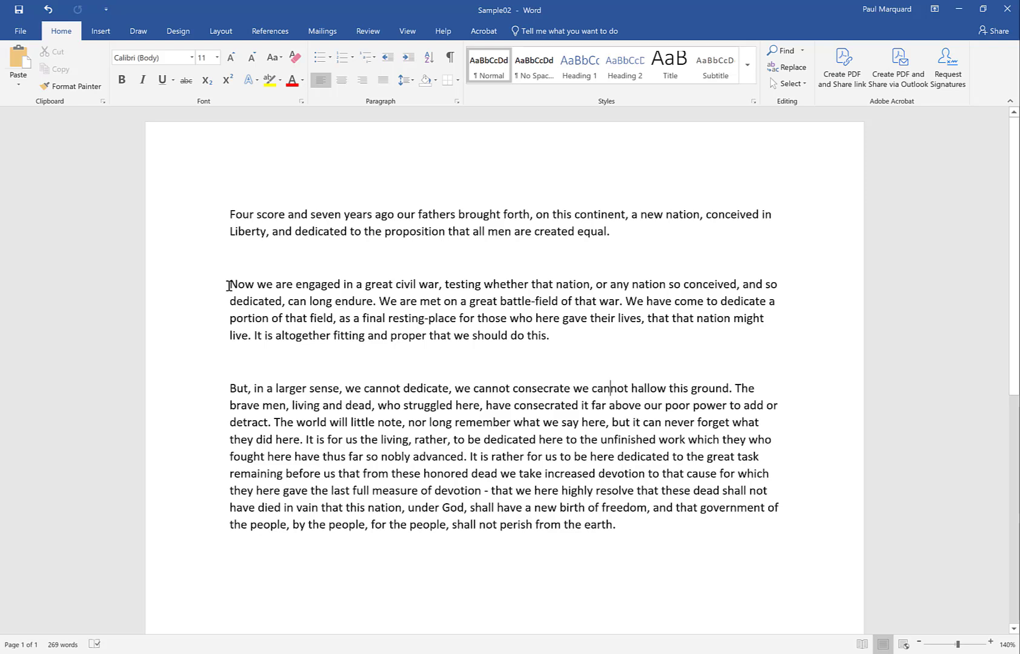
Cut the "Now we are engaged" paragraph and paste it on a new line after the last paragraph.
left_click_drag(229, 285, 551, 340)
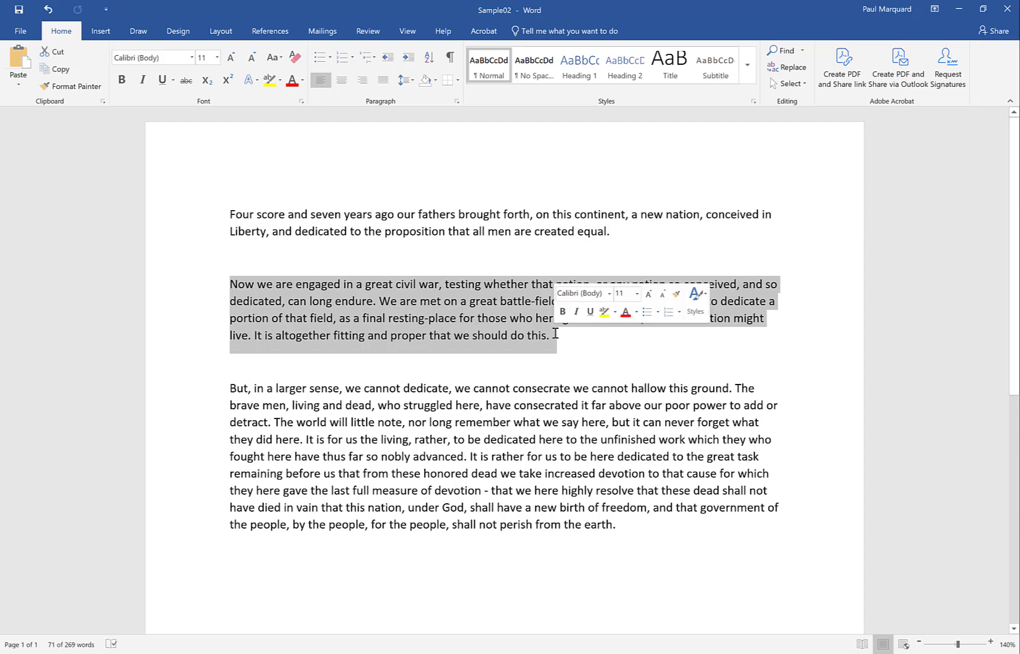
left_click(58, 52)
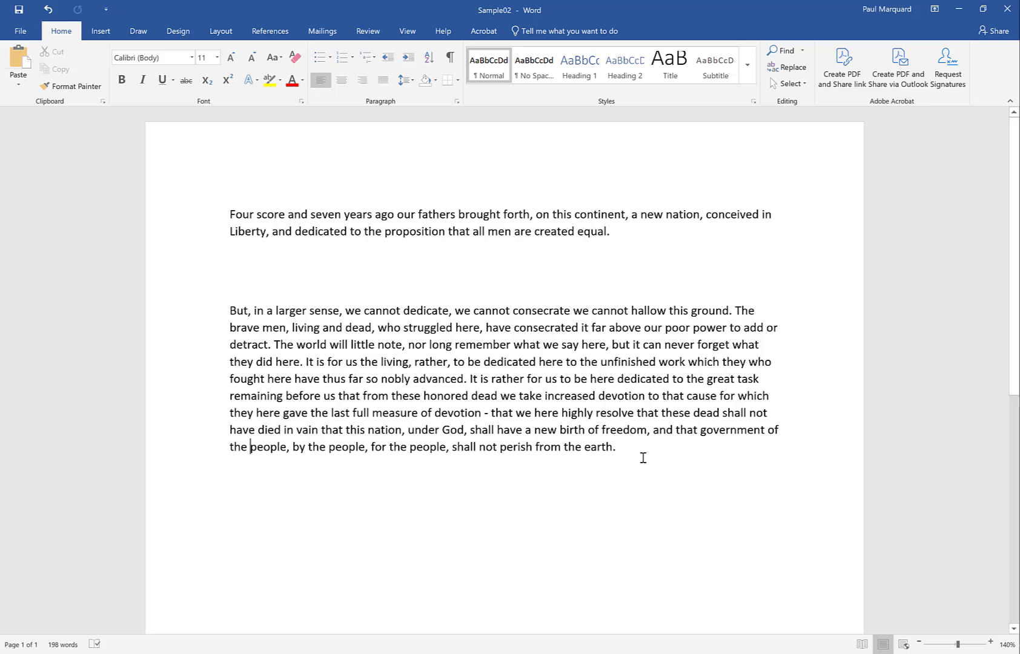
key("Return")
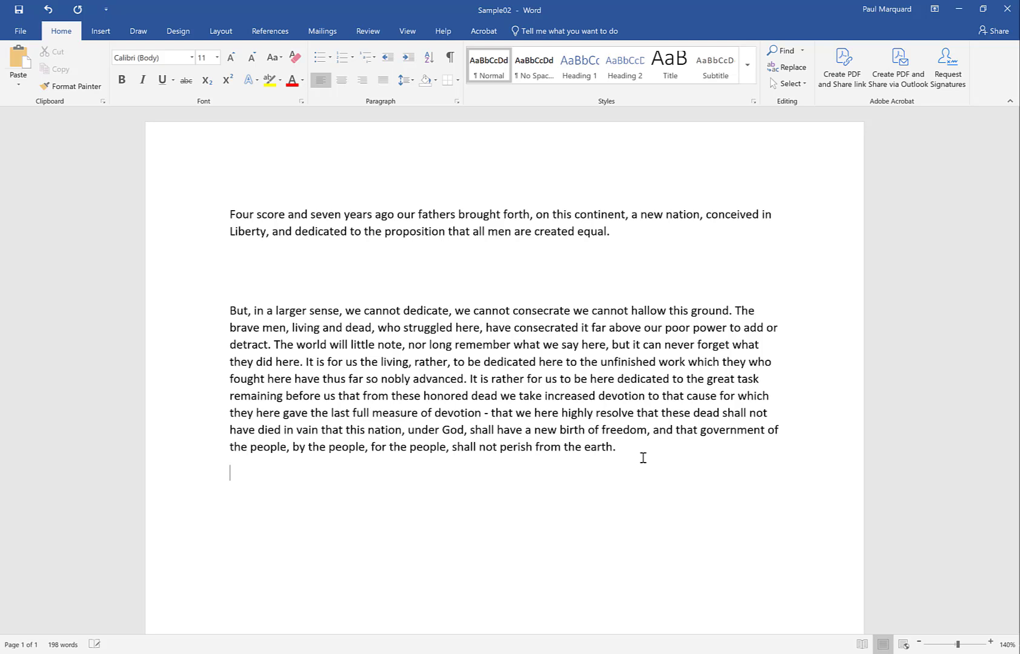
key("ctrl+v")
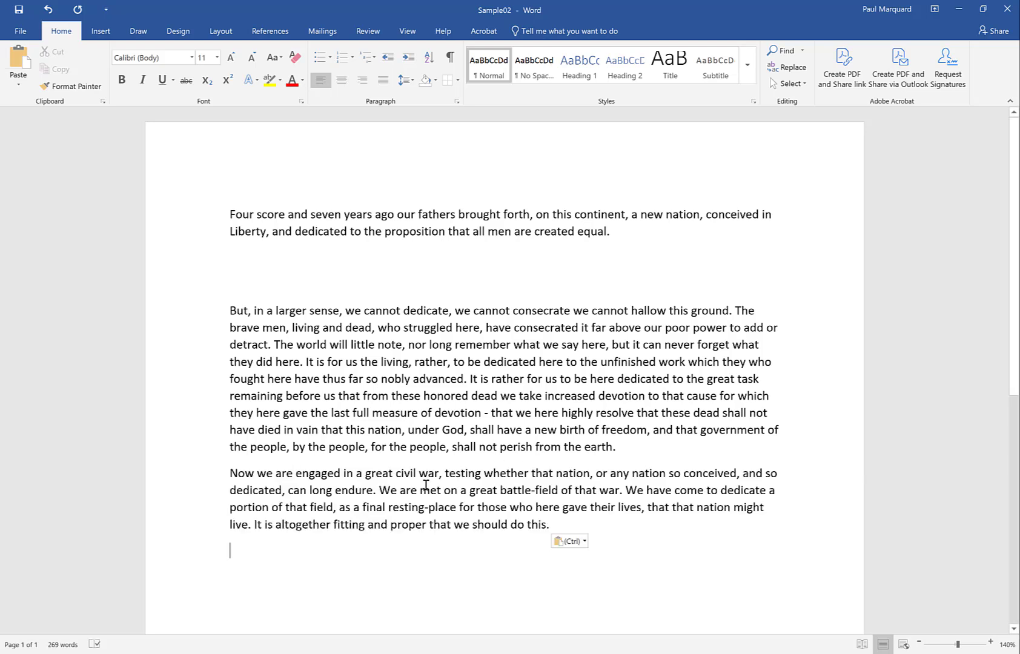
Paste the cut "Now we are engaged" paragraph again in the gap beneath the opening paragraph.
left_click(234, 267)
key("ctrl")
key("ctrl+v")
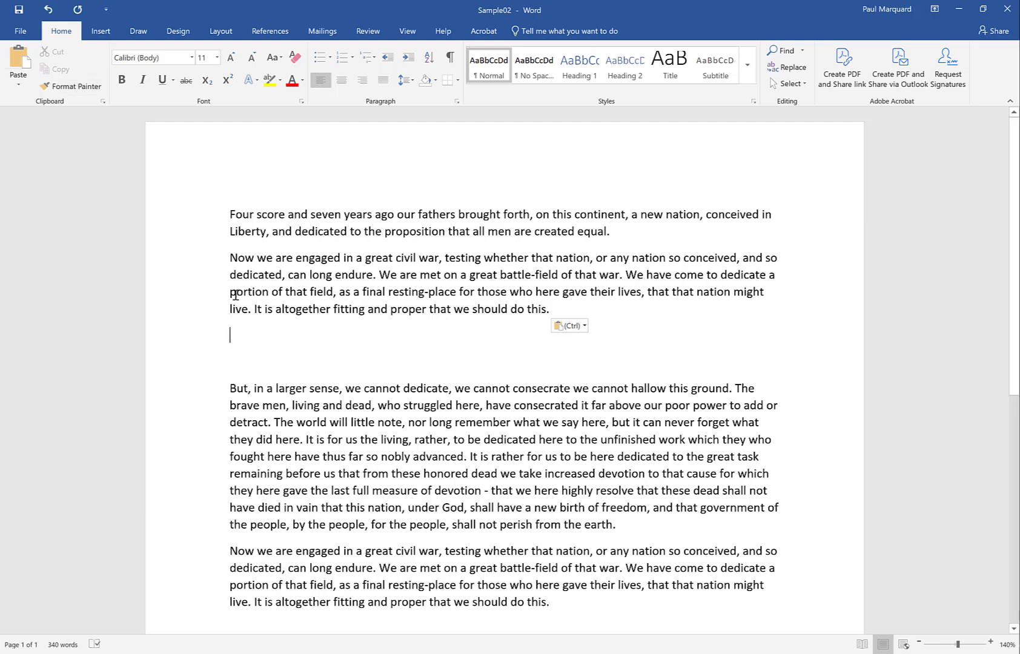
Copy the upper "Now we are engaged" paragraph and paste it after the final sentence of the document's last paragraph, separated by a space.
left_click_drag(230, 257, 552, 313)
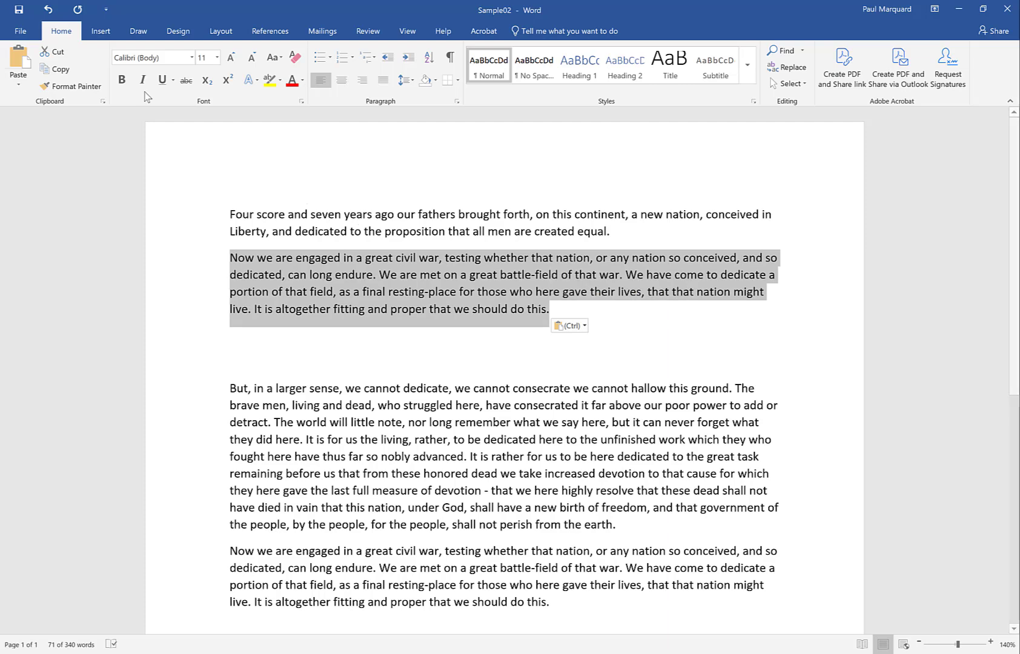
left_click(58, 70)
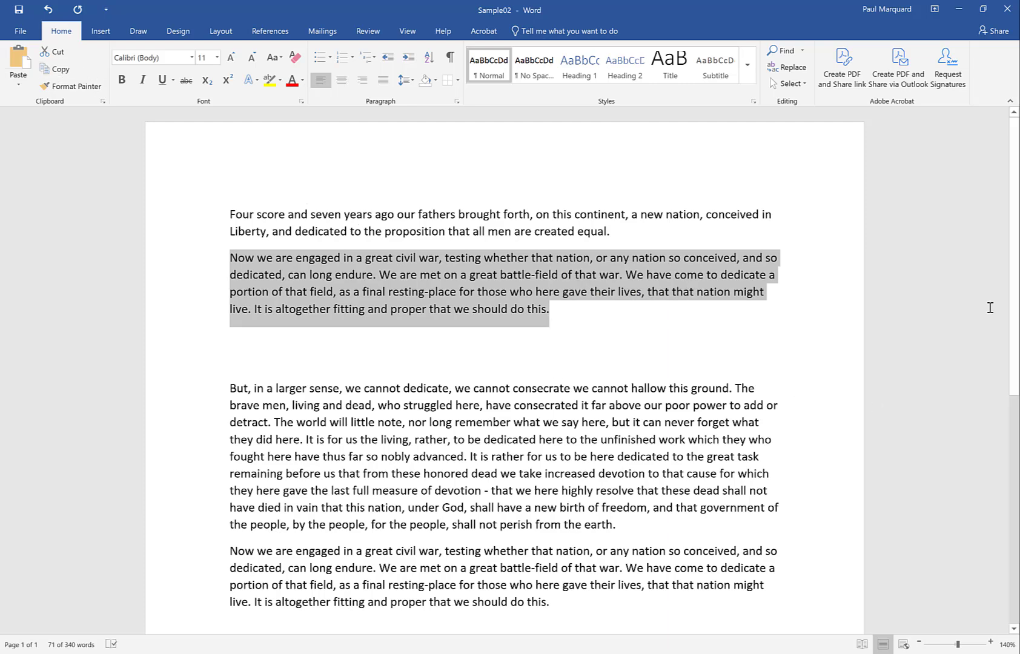
left_click_drag(1014, 274, 1018, 428)
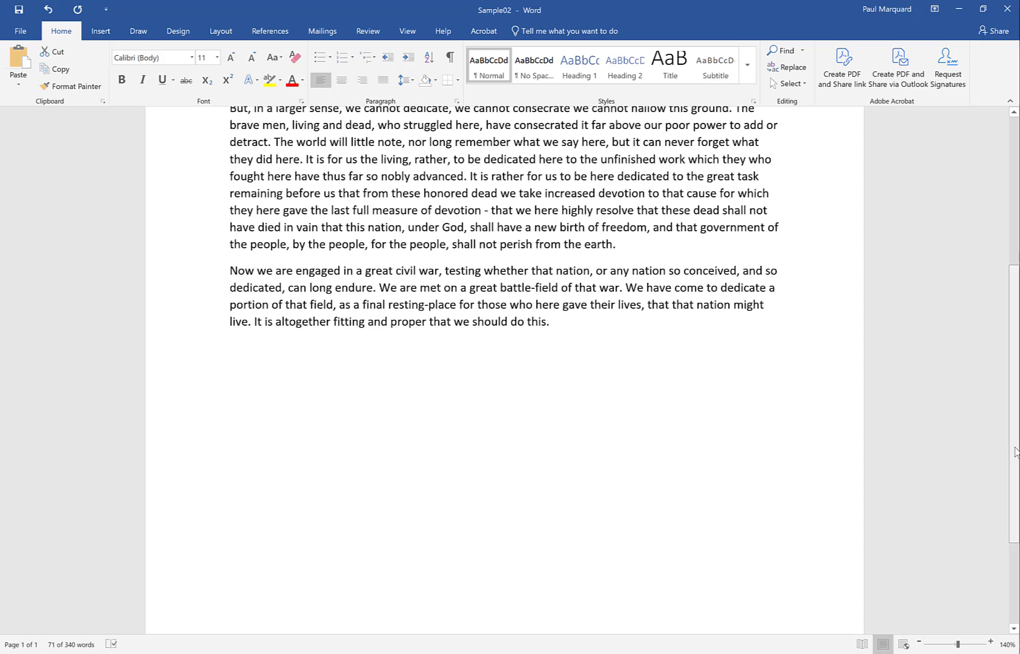
left_click_drag(1016, 451, 1011, 290)
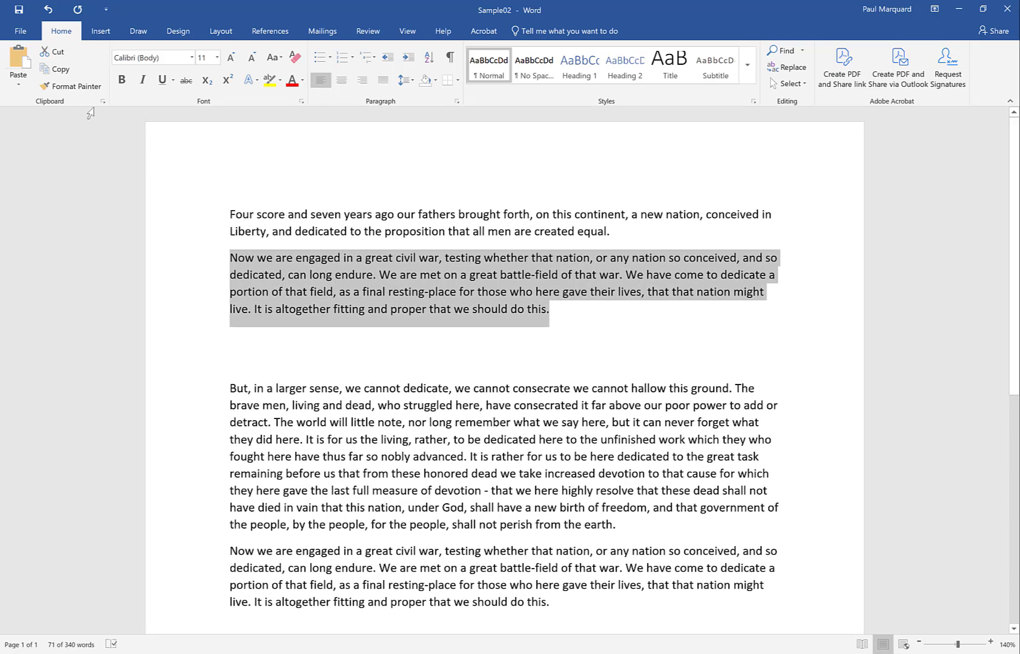
left_click(53, 70)
left_click(573, 610)
scroll(1015, 444, "down", 1)
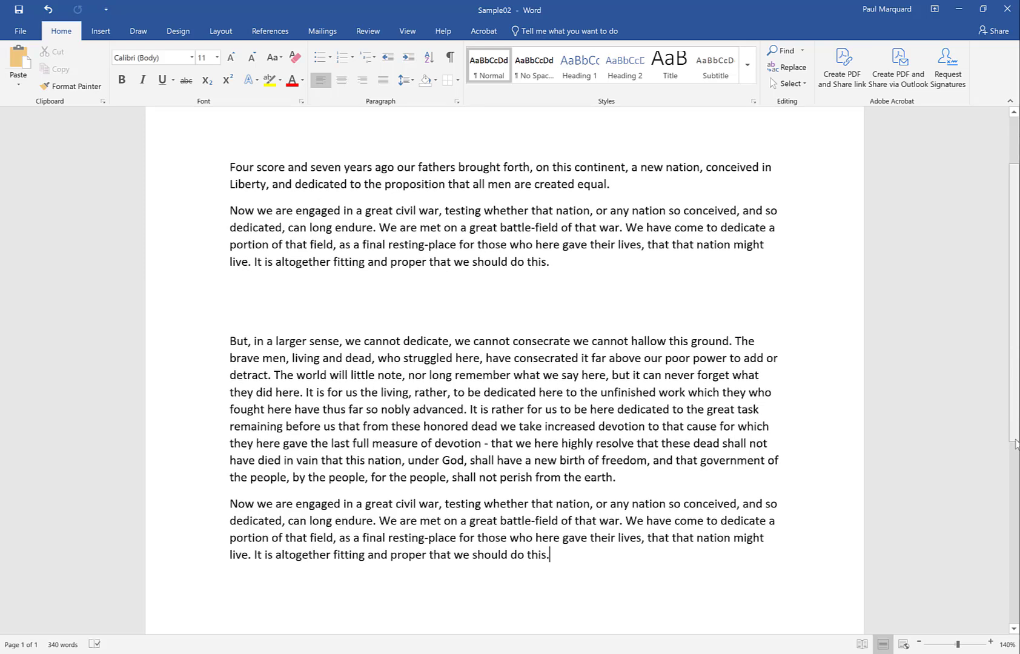
scroll(1015, 444, "down", 3)
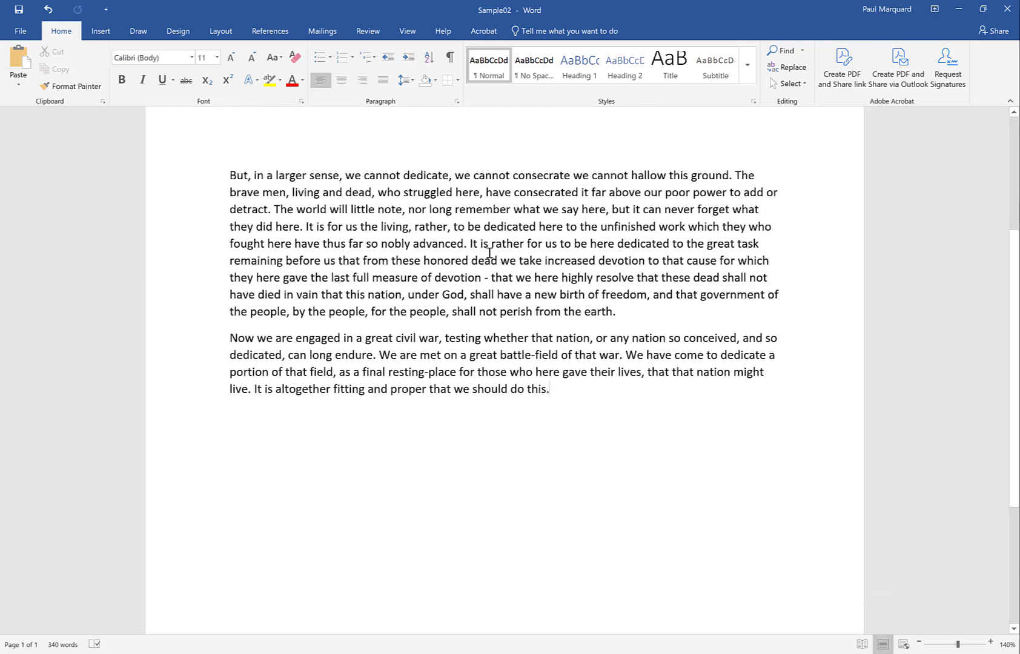
left_click(14, 60)
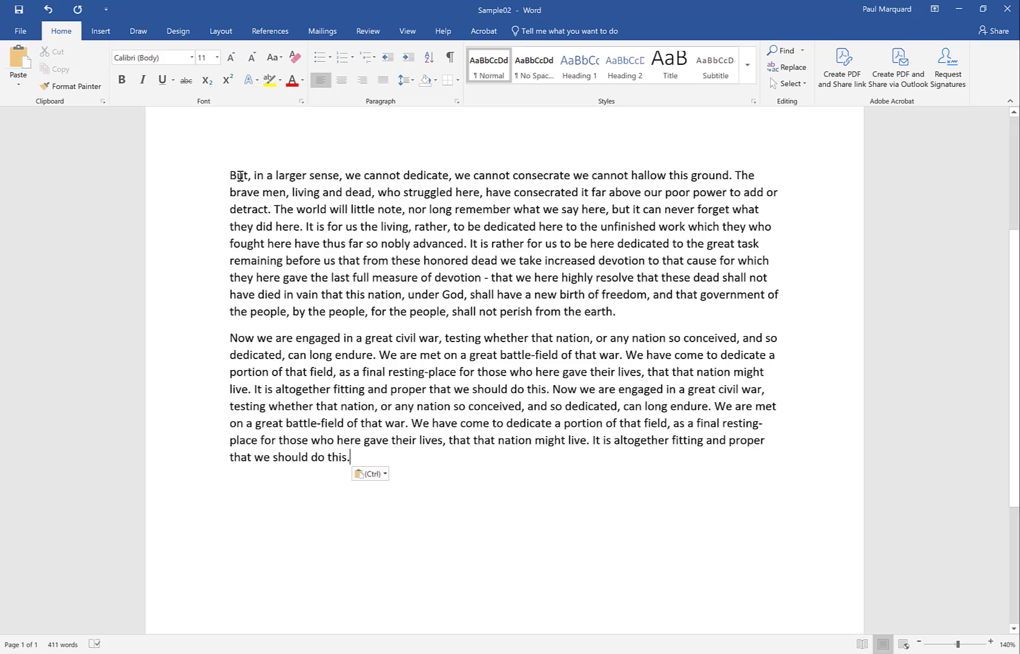
Set the "But, in a larger sense" paragraph to Times New Roman, size 12.
left_click_drag(232, 175, 615, 312)
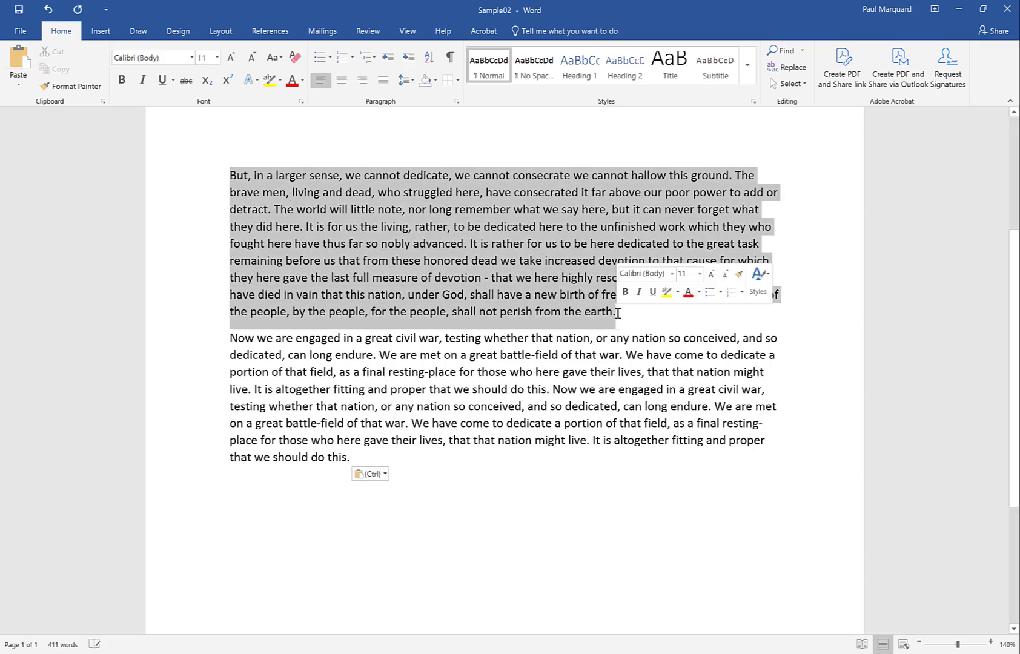
left_click(191, 57)
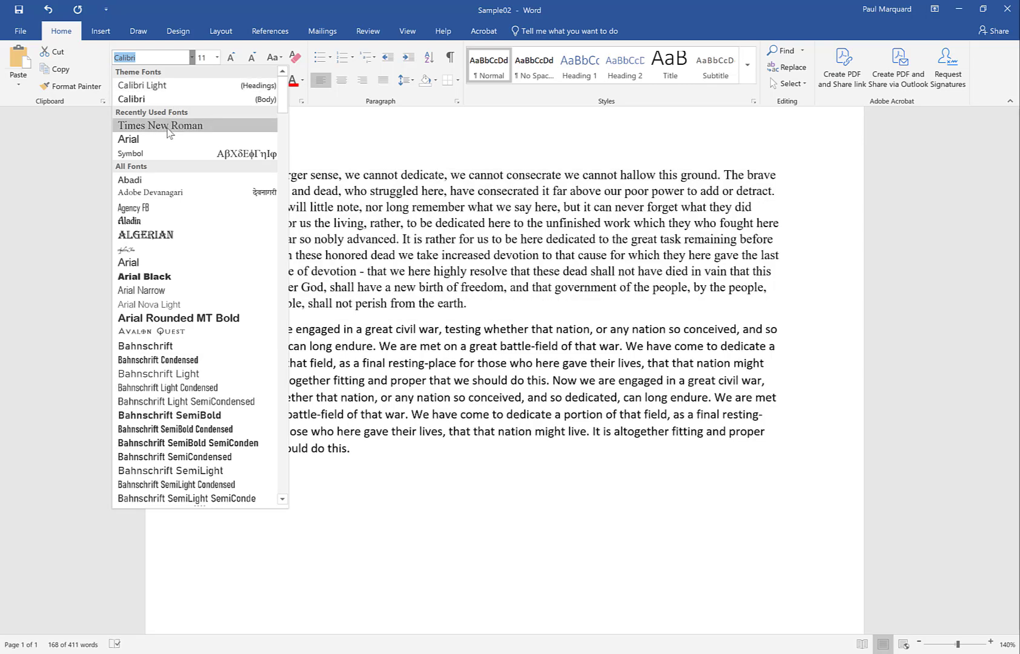
left_click(167, 126)
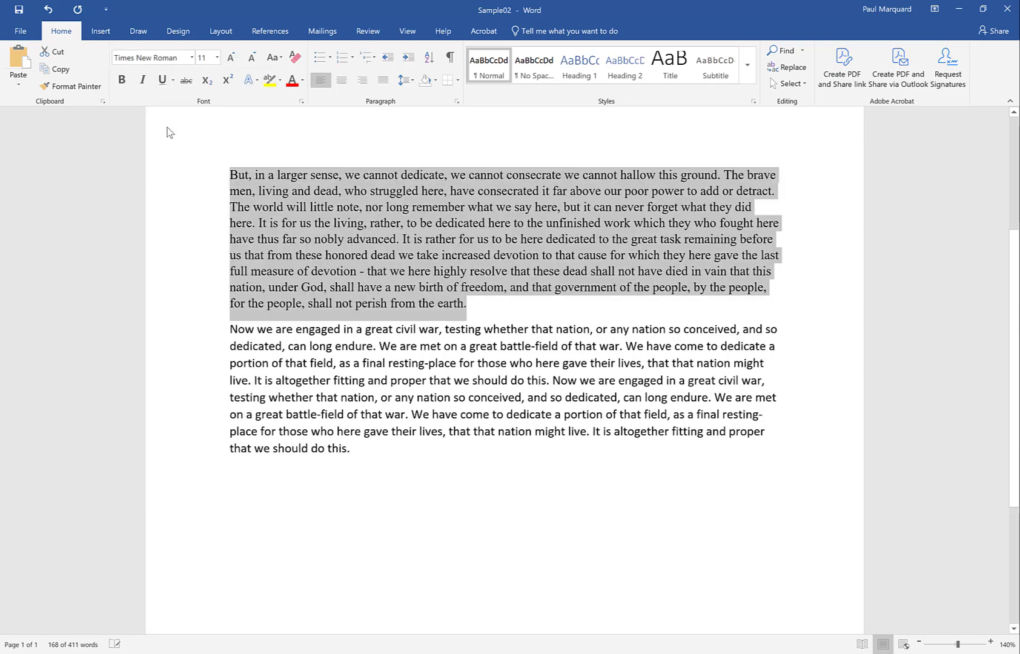
left_click(217, 58)
left_click(201, 117)
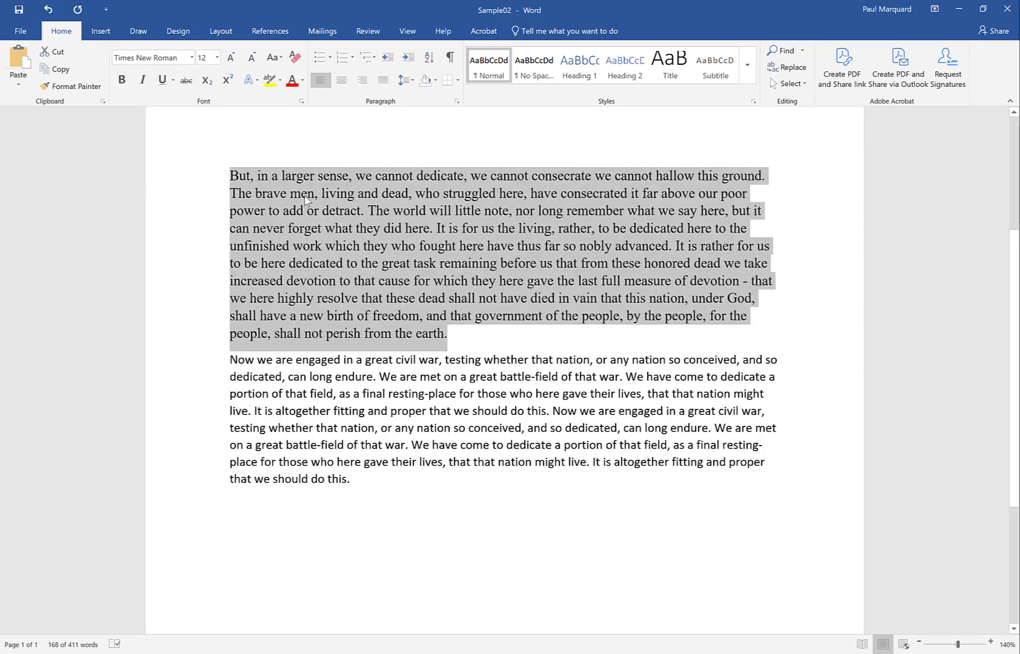
left_click(312, 212)
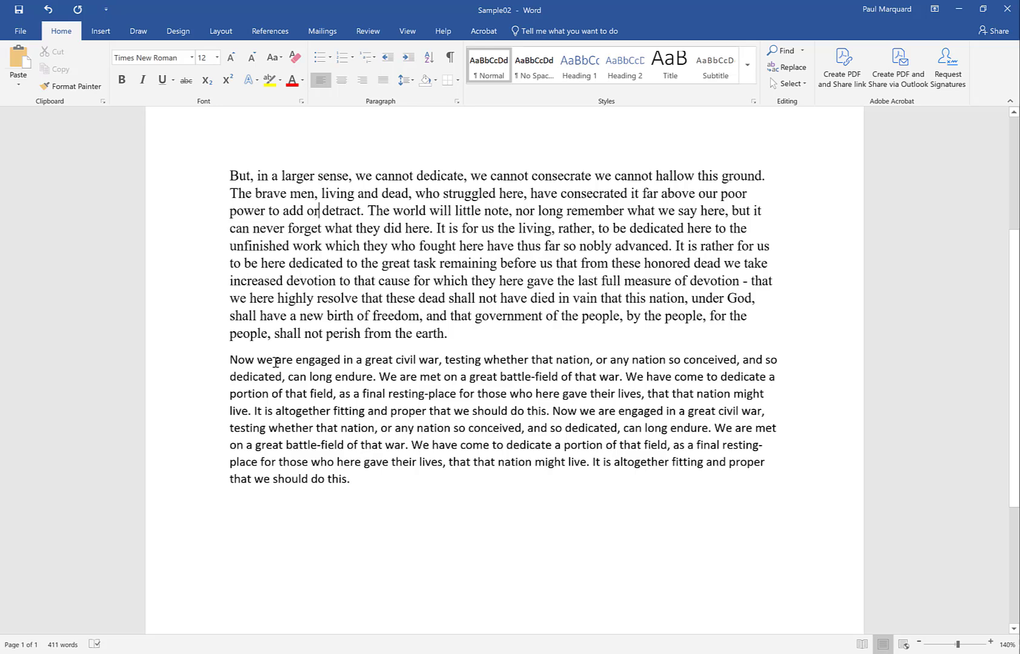
Set the word "are" at the start of the last paragraph to the Symbol font and make it bold.
left_click_drag(277, 362, 293, 361)
left_click(192, 58)
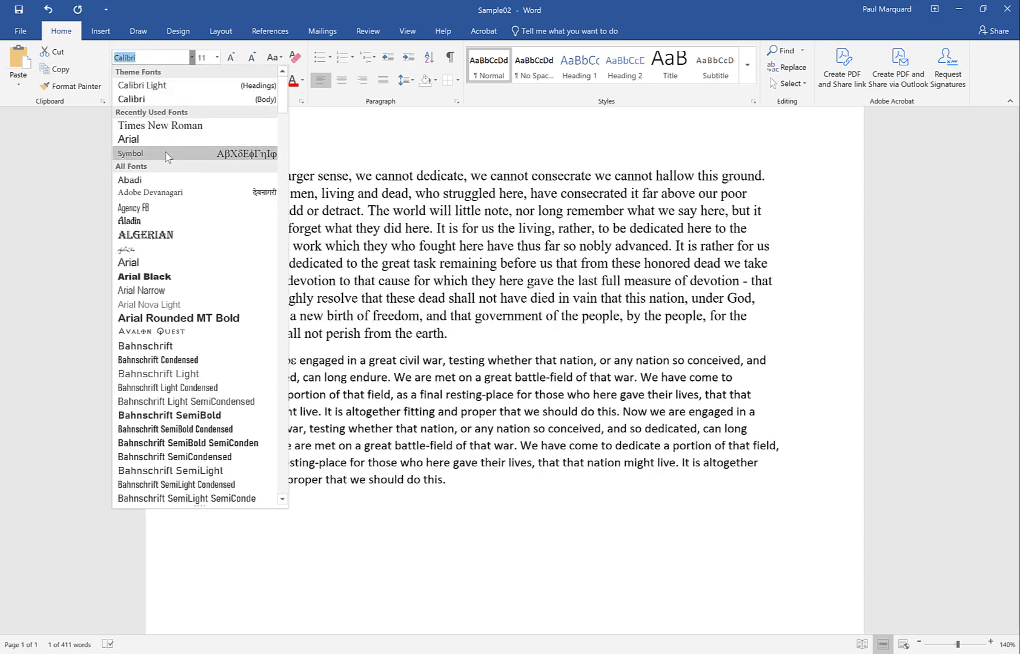
left_click(165, 155)
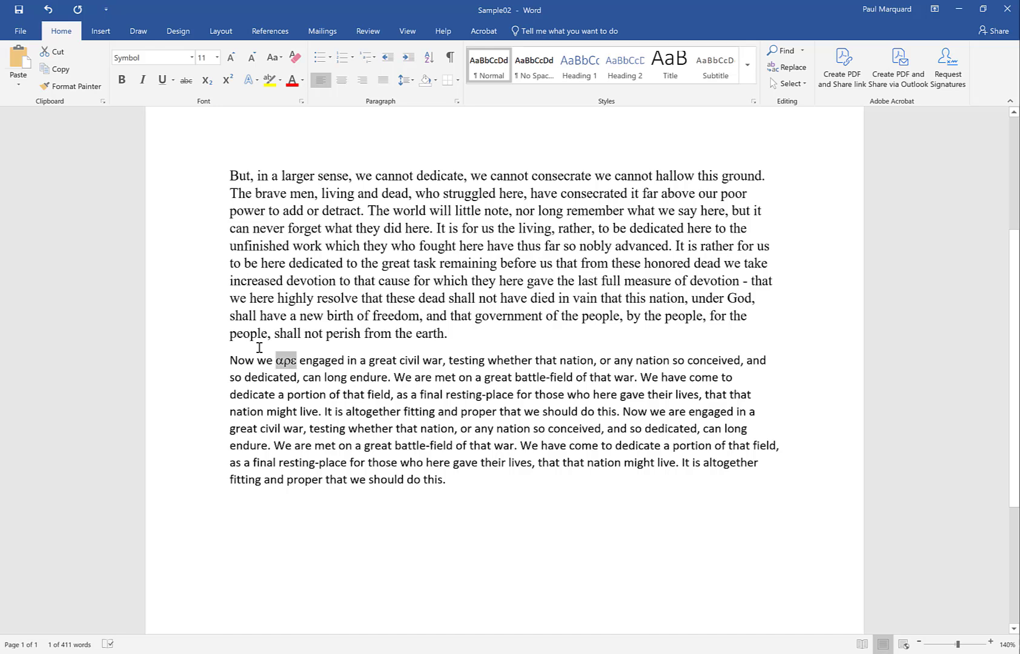
left_click(278, 362)
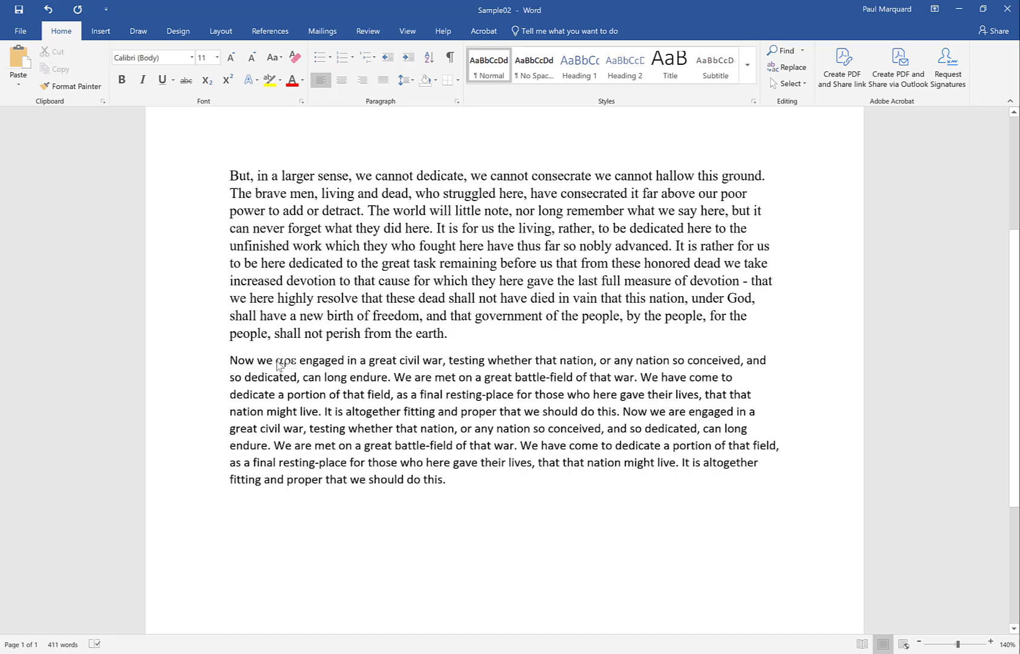
left_click_drag(277, 364, 295, 368)
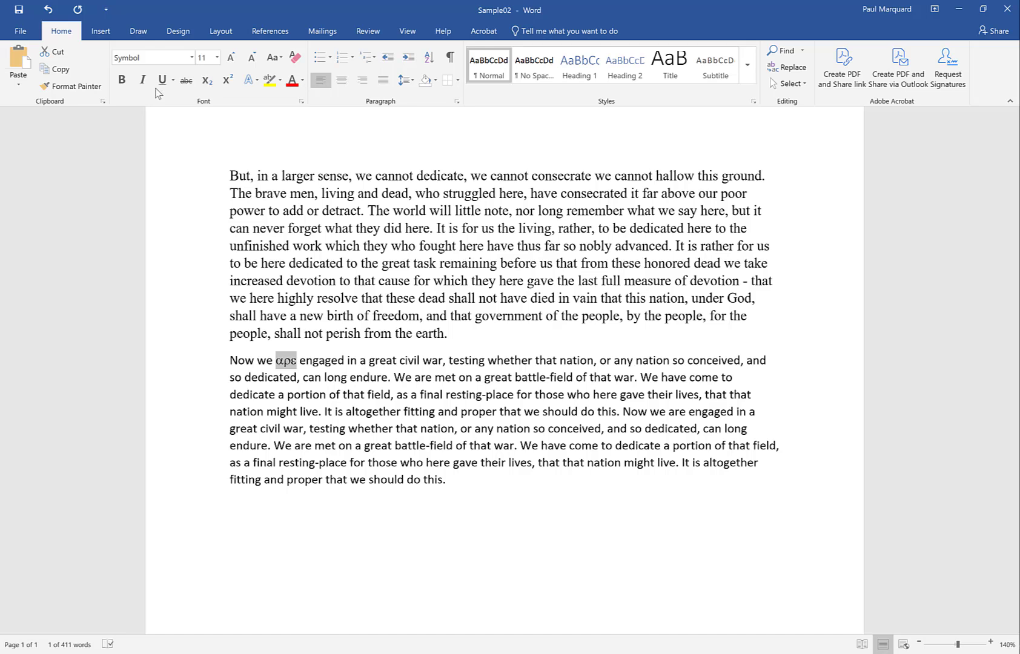
left_click(127, 83)
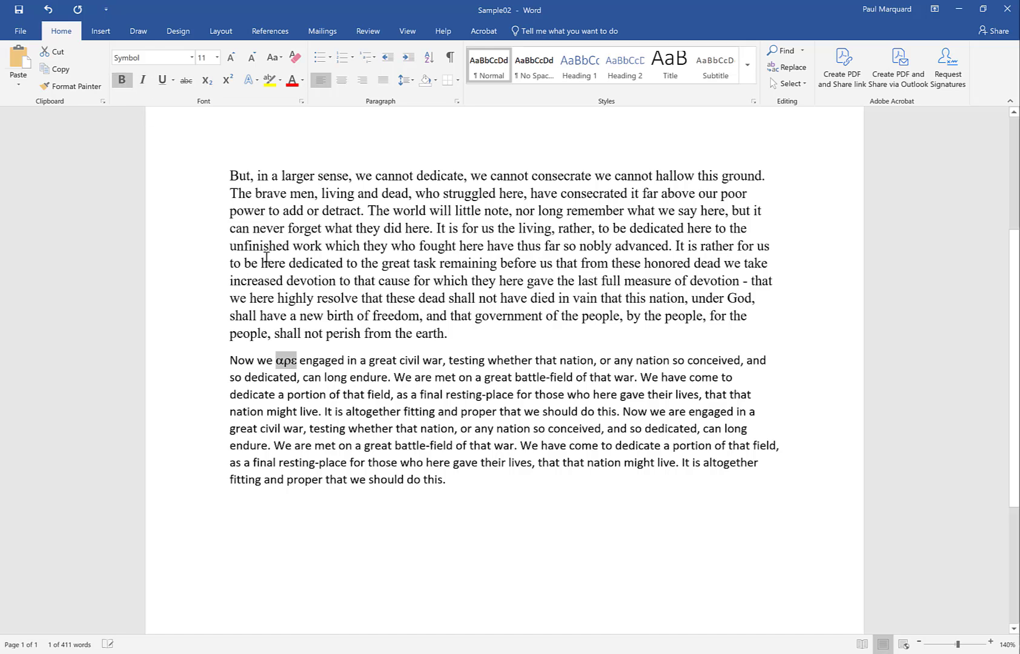
Make the word "work" after "unfinished" in the "But, in a larger sense" paragraph bold, italic and underlined.
left_click_drag(293, 248, 322, 249)
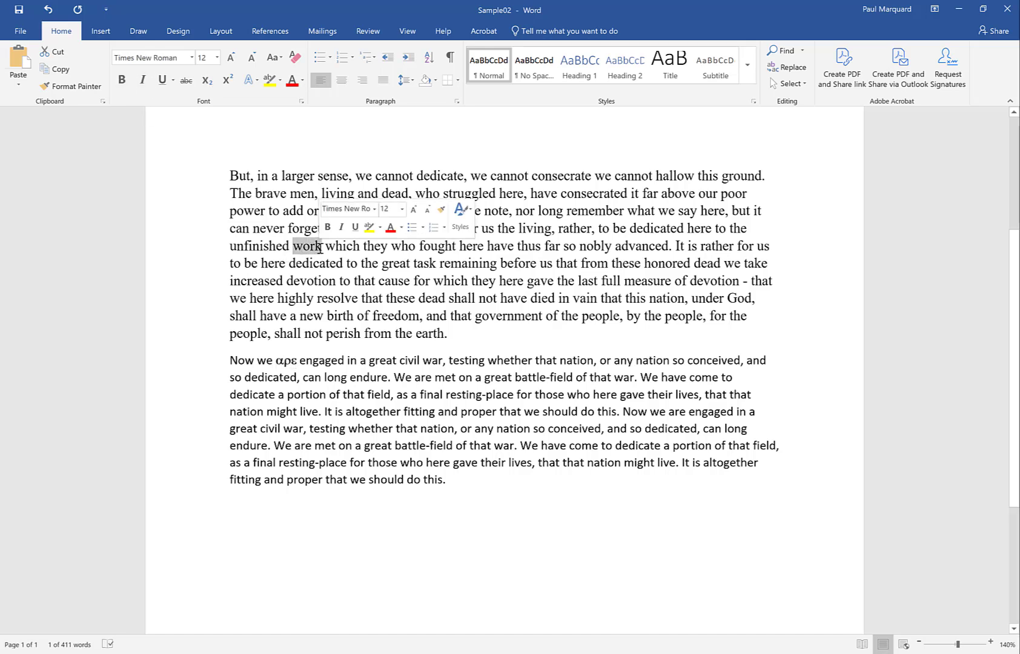
left_click(122, 80)
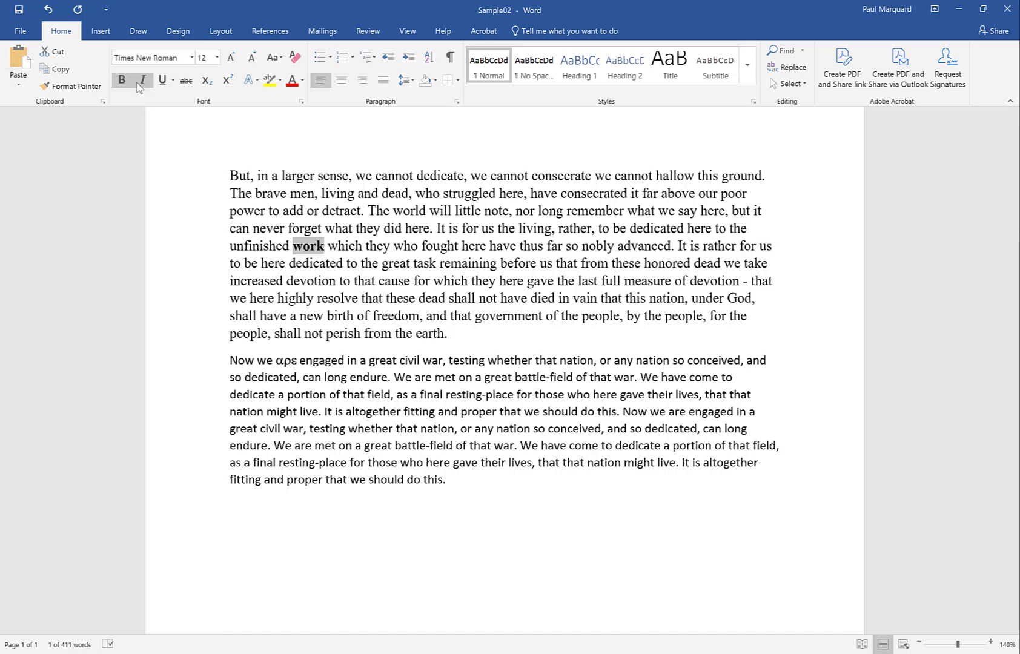
left_click(142, 82)
left_click(161, 80)
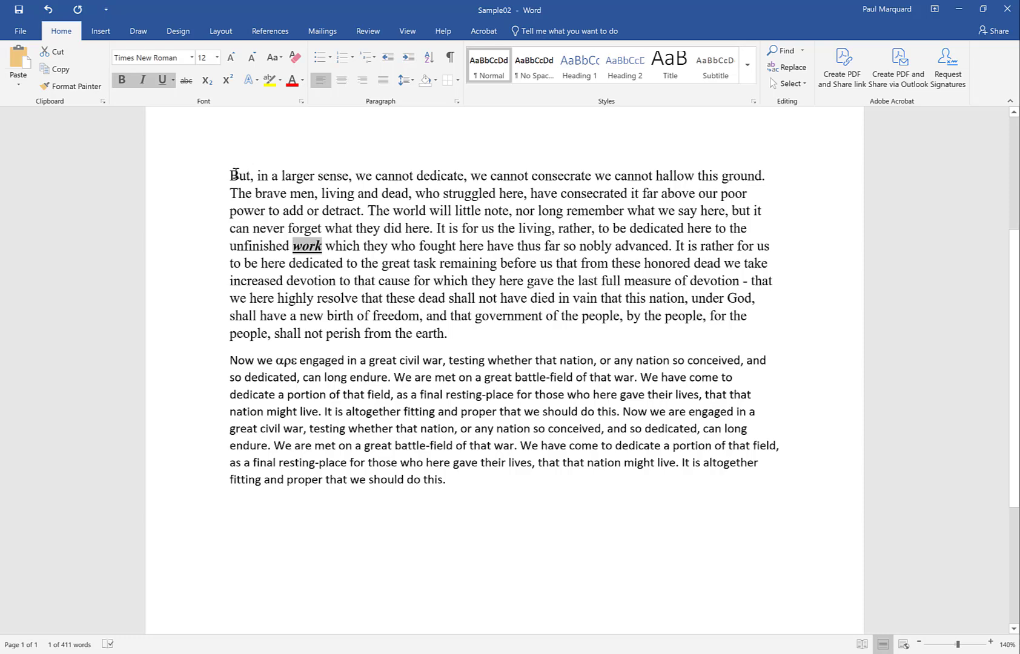
Try centered, justified and right alignment on the "But, in a larger sense" paragraph, and return it to left alignment.
left_click_drag(233, 173, 450, 331)
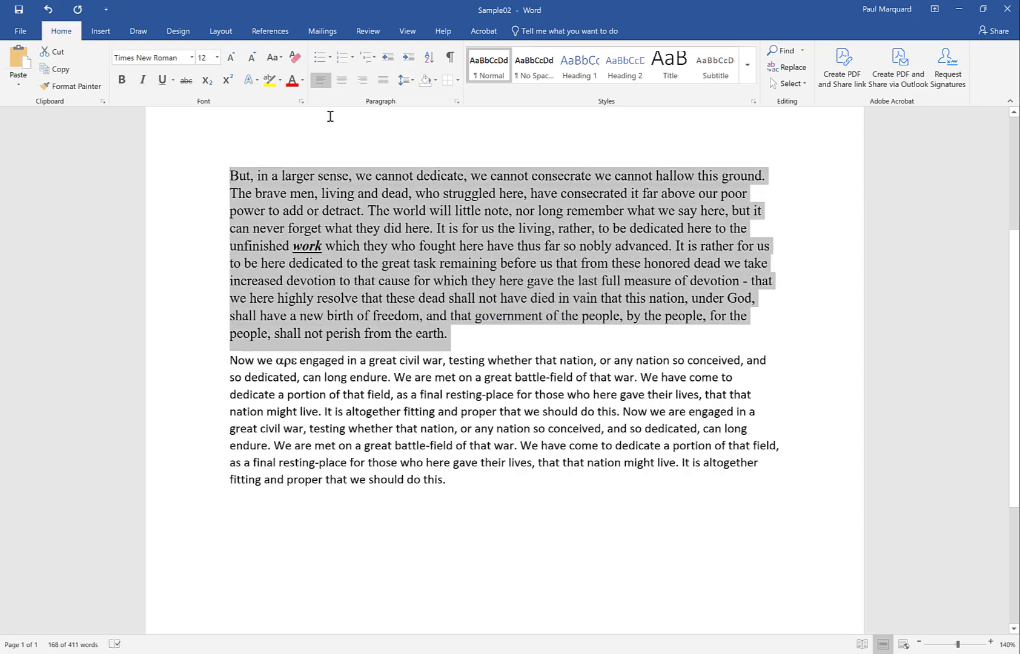
left_click(342, 82)
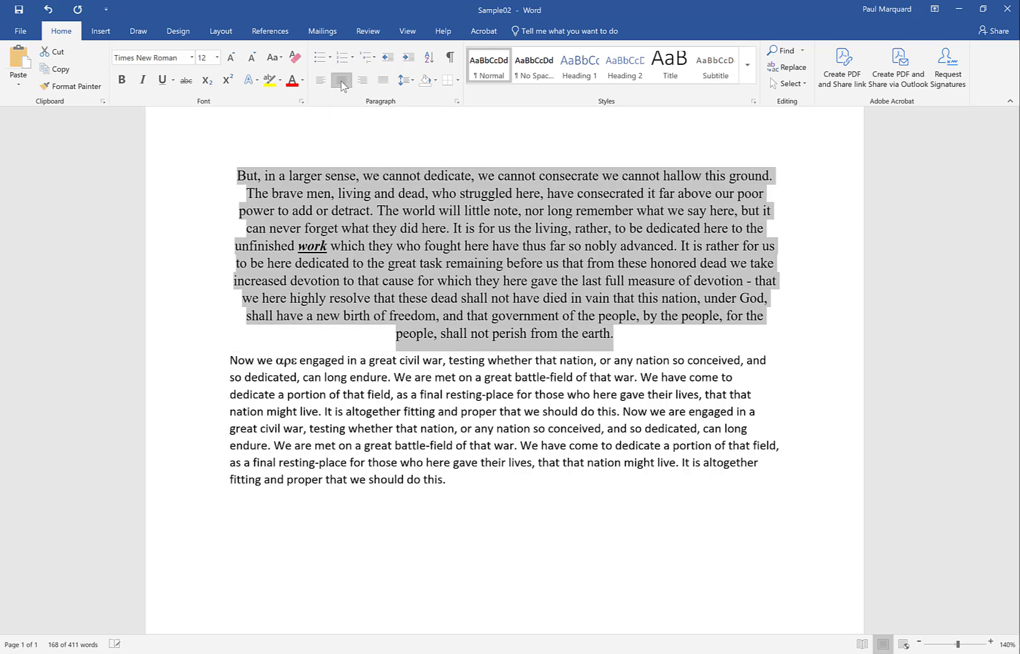
left_click(383, 81)
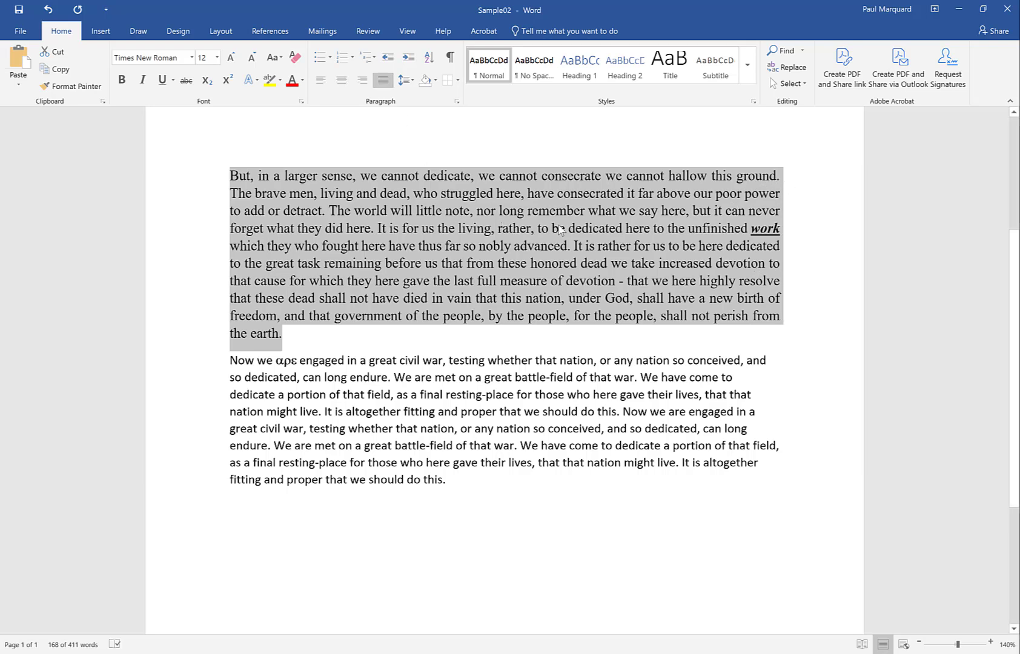
left_click(362, 81)
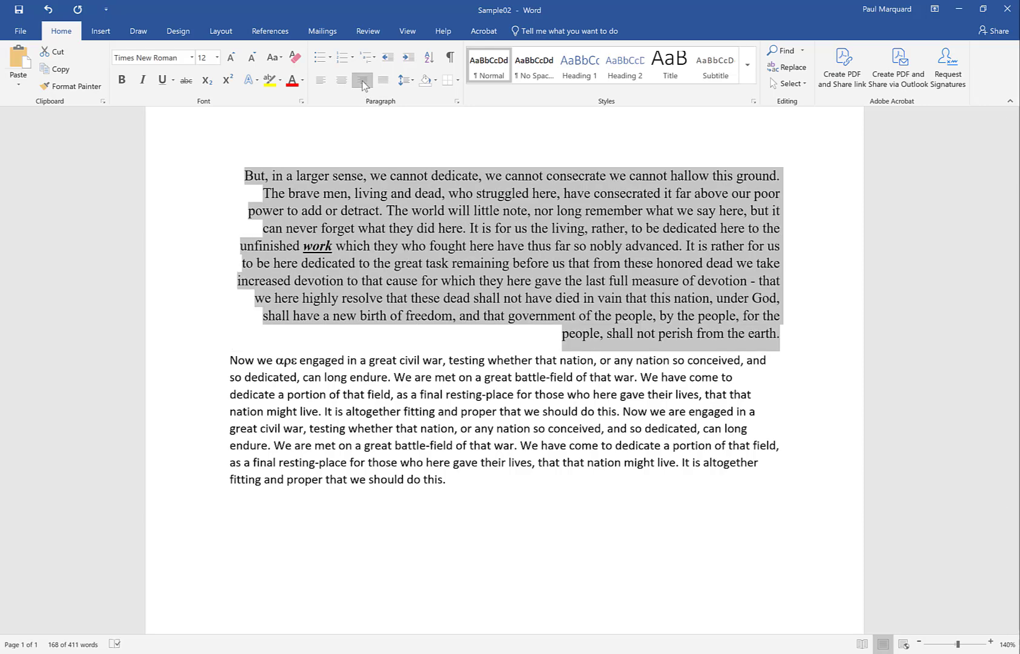
left_click(326, 85)
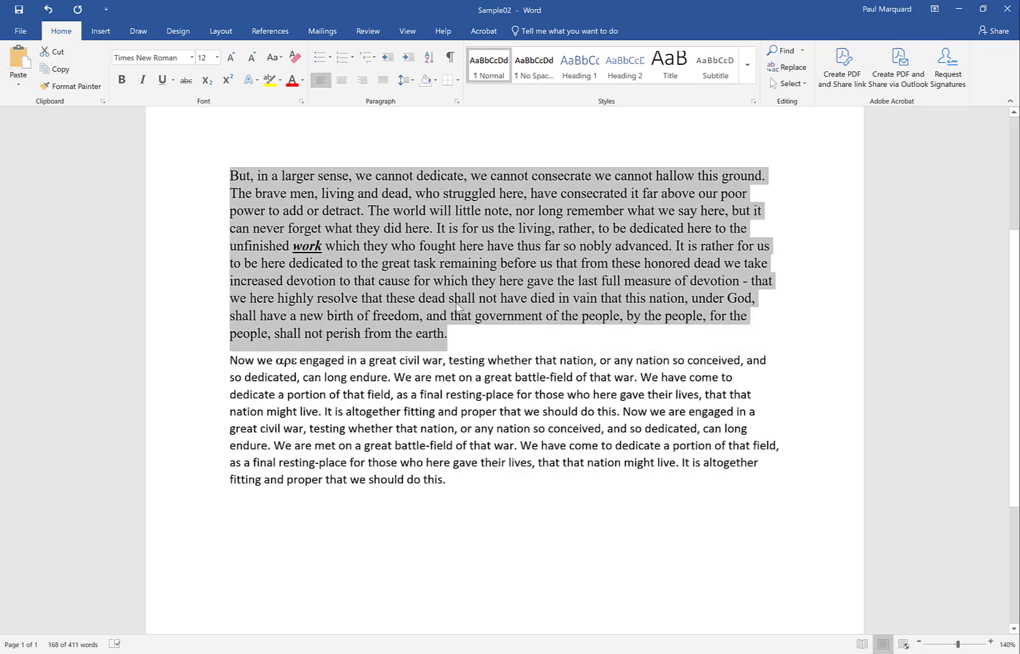
Add three separate lines reading One, Two and Three beneath the last paragraph.
left_click(481, 475)
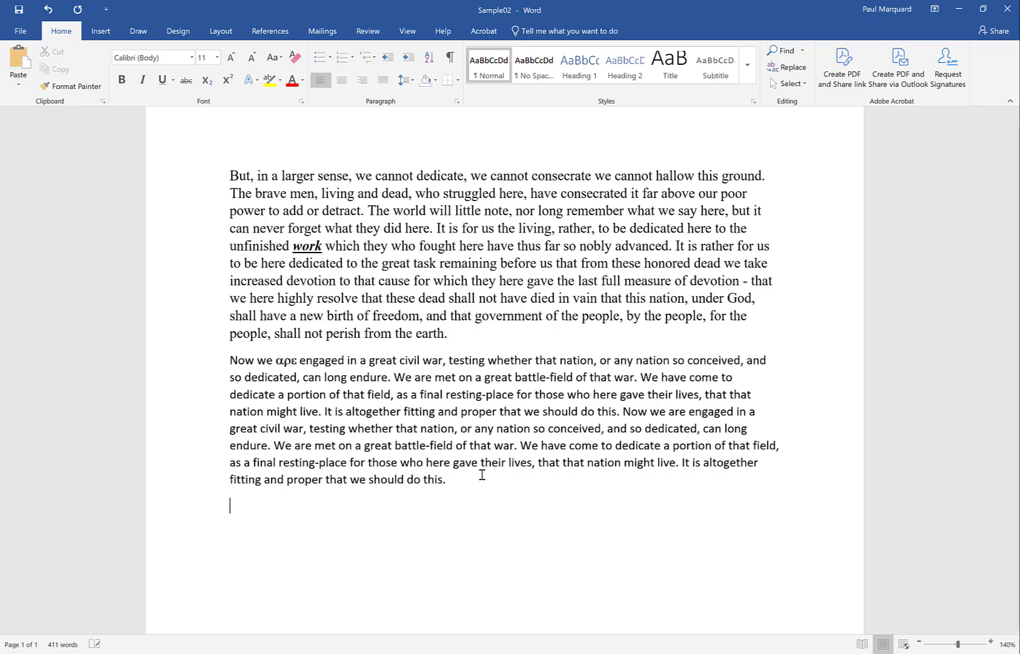
type("one")
key("Return")
type("two")
type("three")
key("Return")
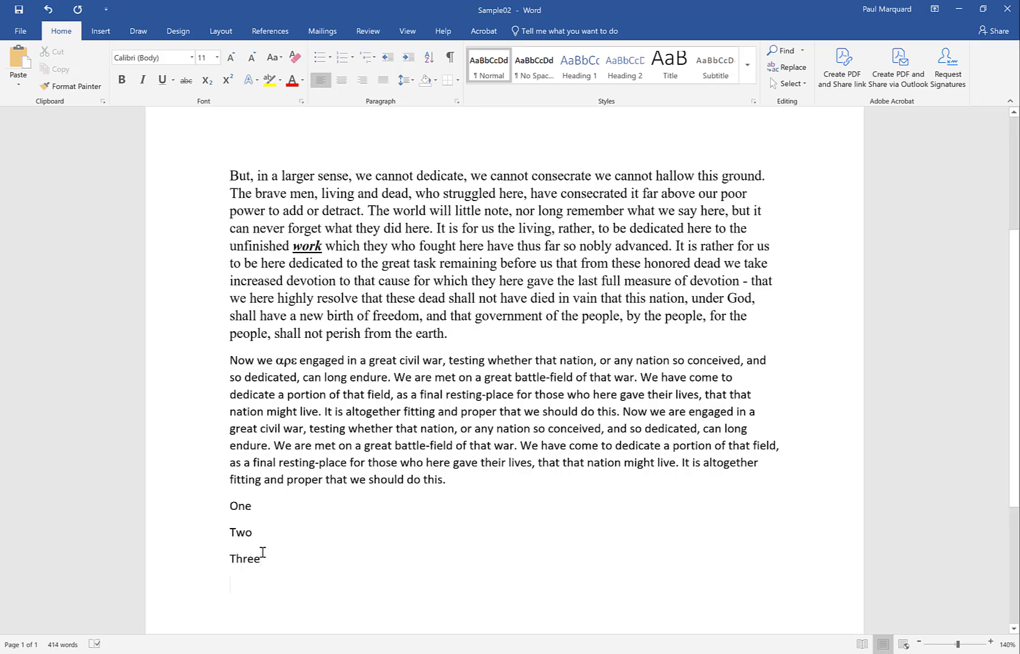
Format the One, Two and Three lines as a list with solid round bullets, and switch the bullets to the arrowhead style.
left_click_drag(210, 507, 211, 558)
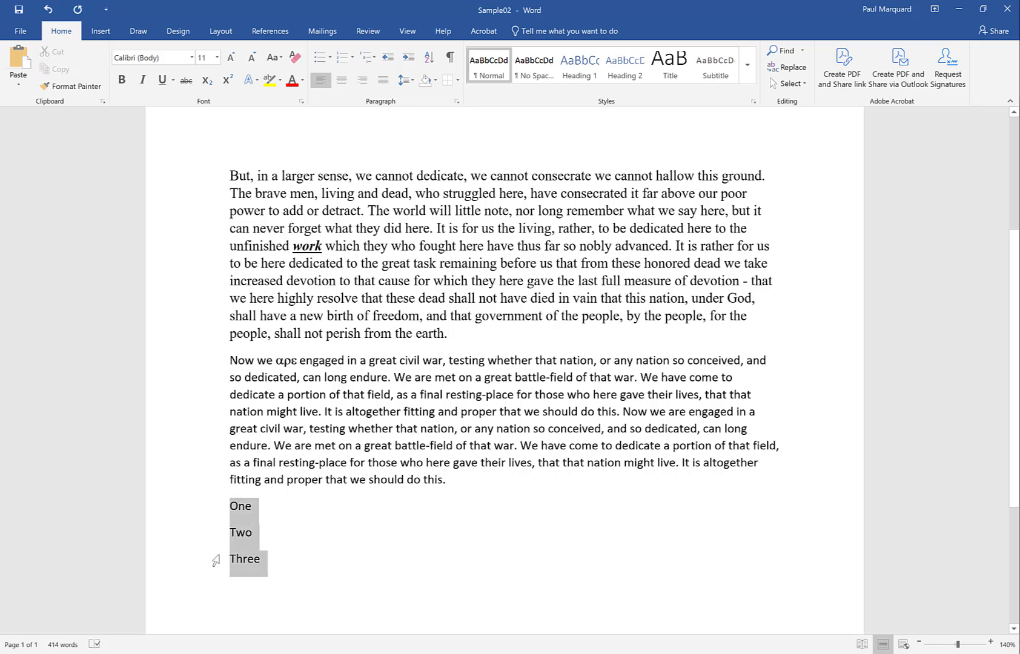
left_click(331, 59)
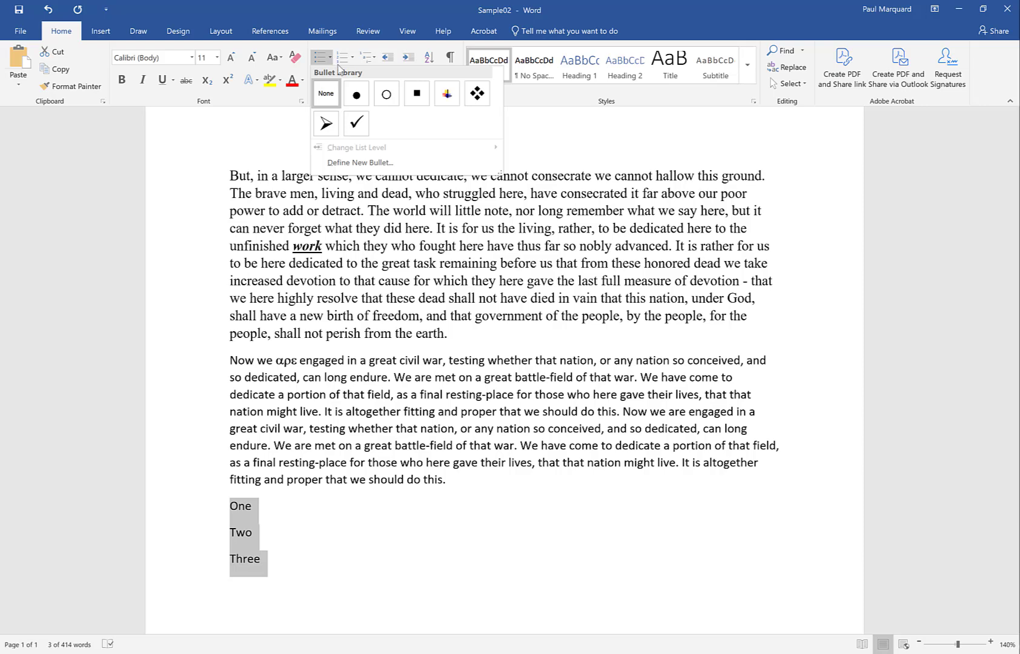
left_click(356, 93)
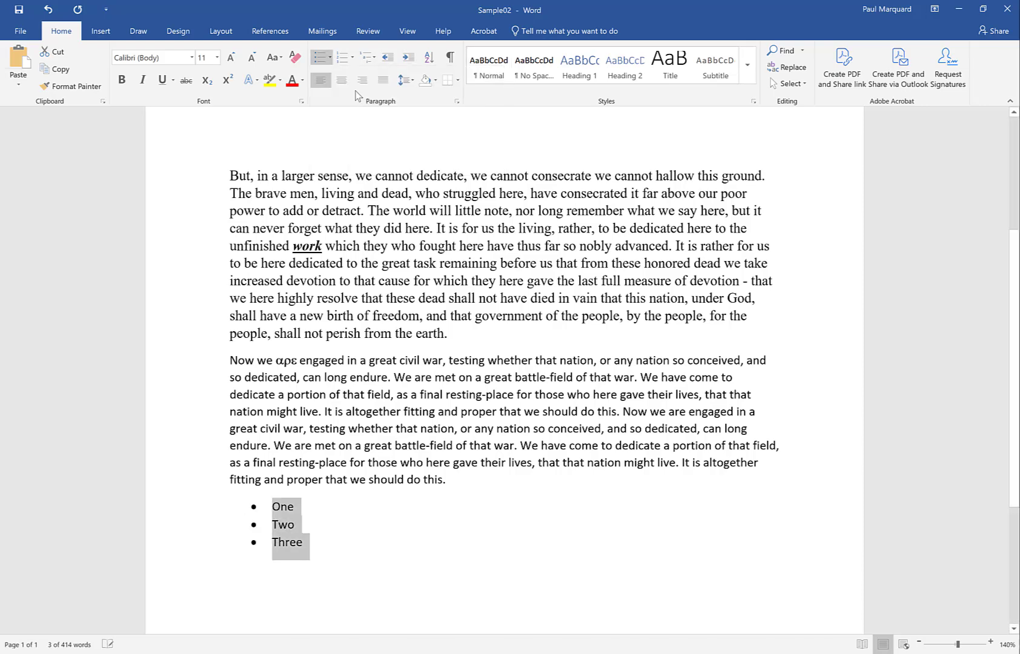
left_click(330, 57)
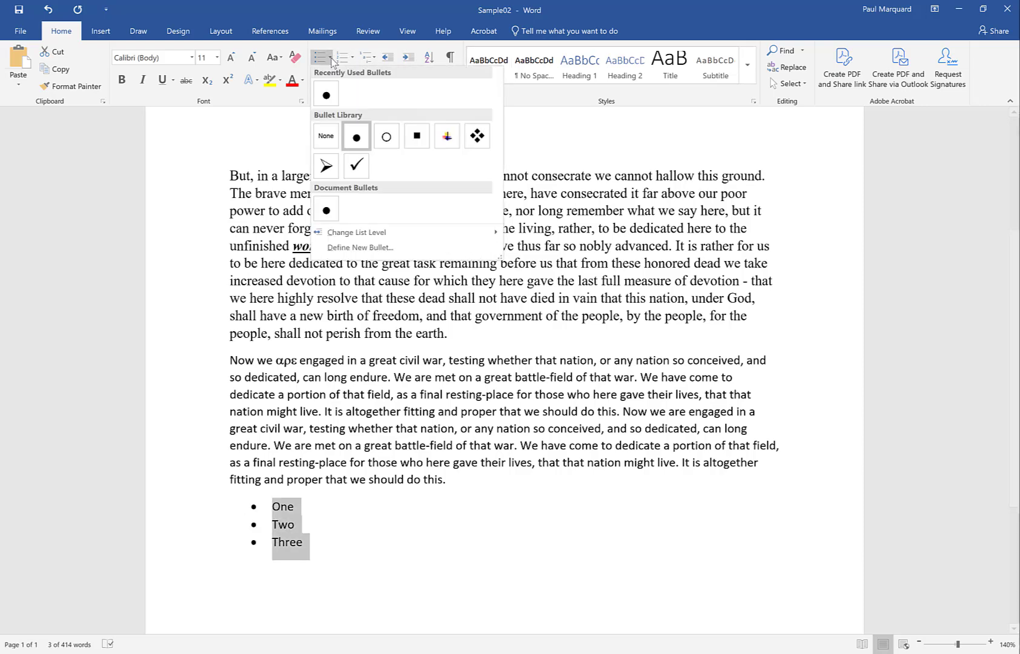
left_click(326, 166)
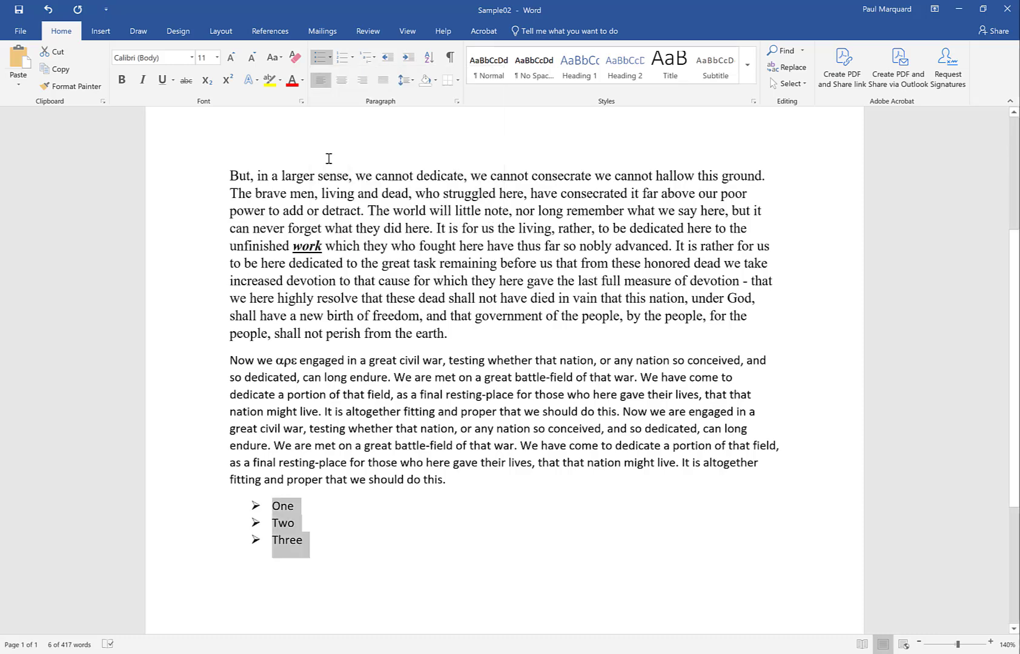
Convert the One, Two, Three list to 1. 2. 3. numbering, and switch it through a. b. c. to the a) b) c) format.
left_click(353, 58)
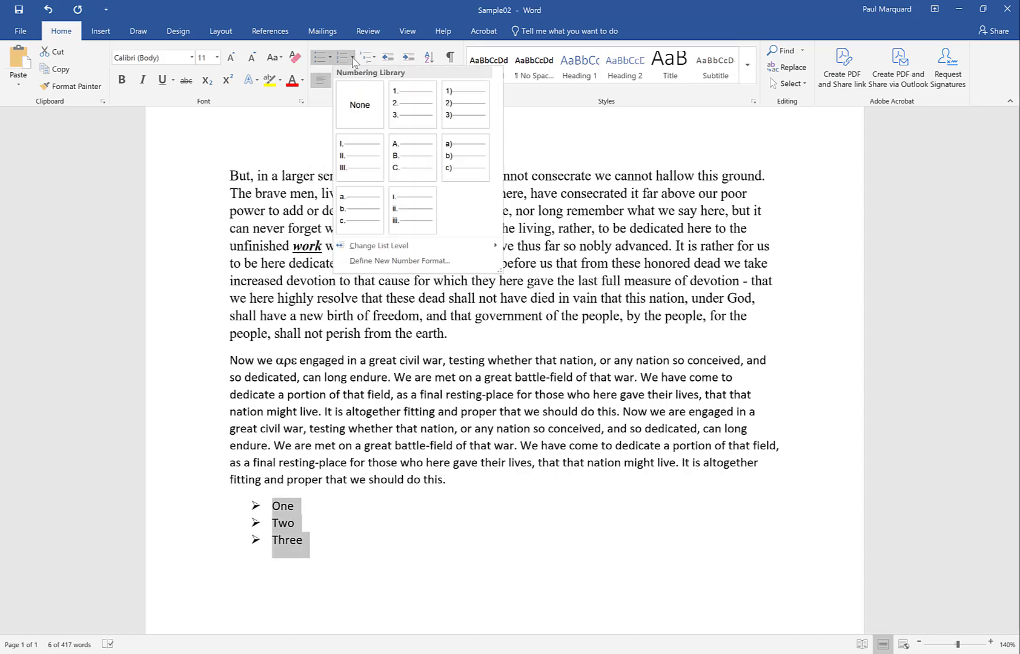
left_click(417, 112)
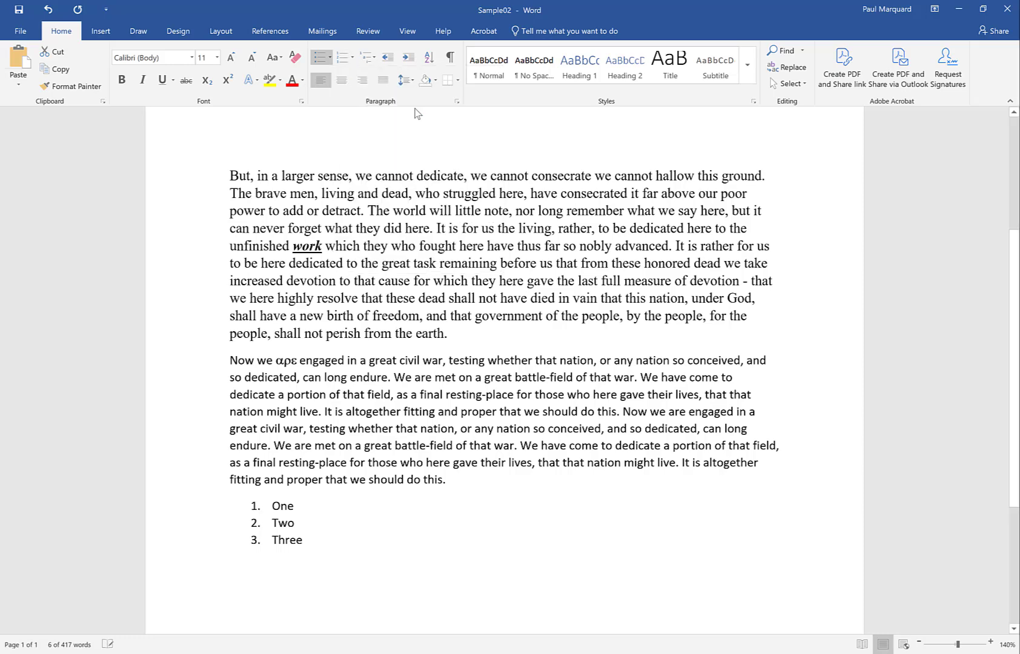
left_click(354, 60)
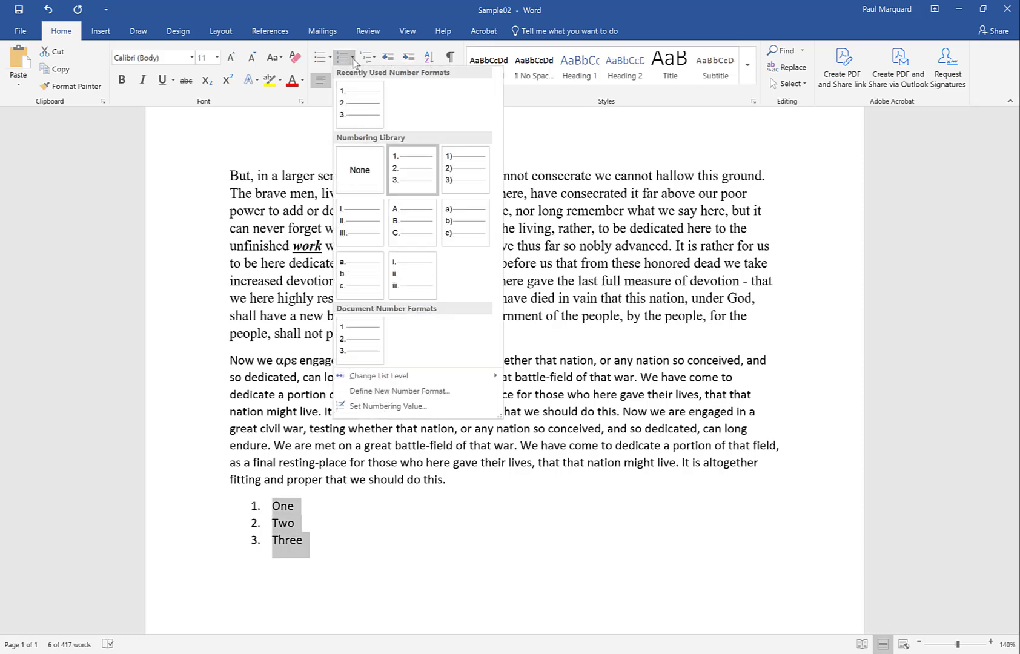
key("Escape")
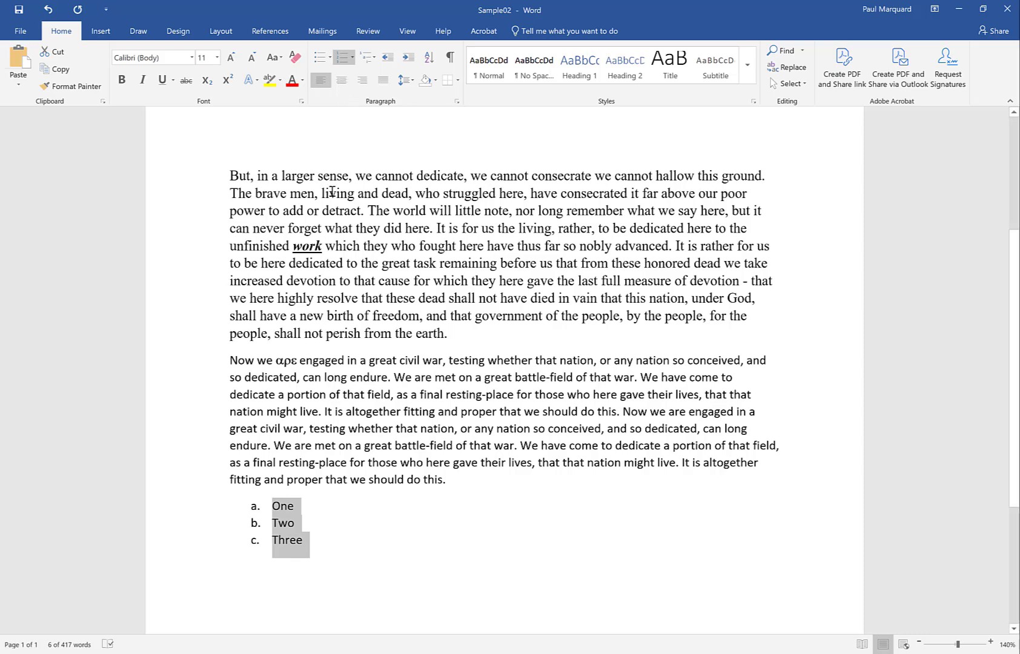
left_click(353, 58)
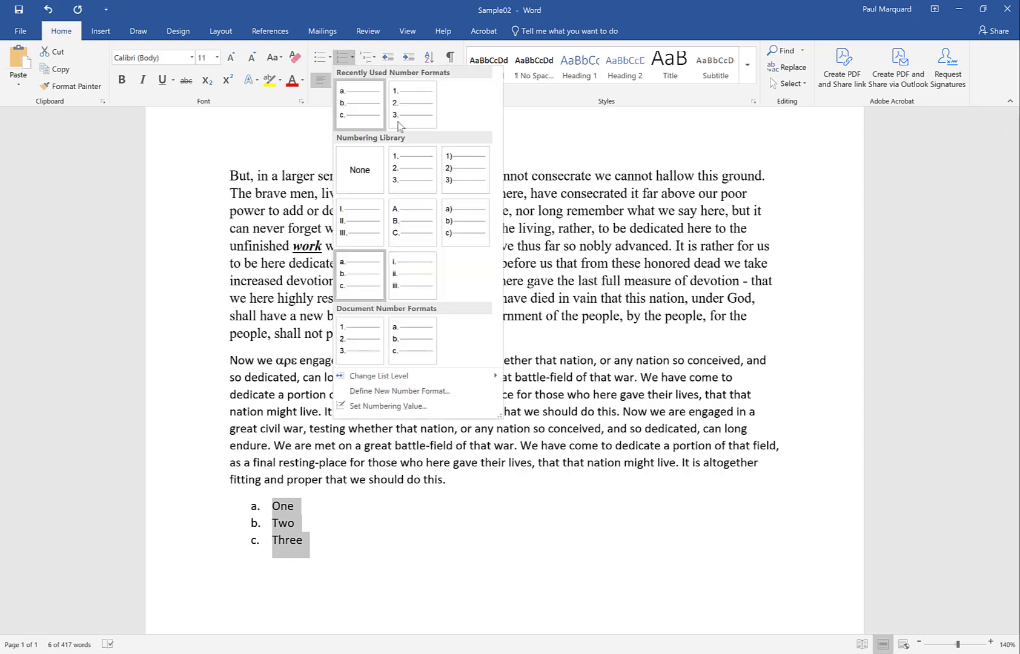
left_click(474, 218)
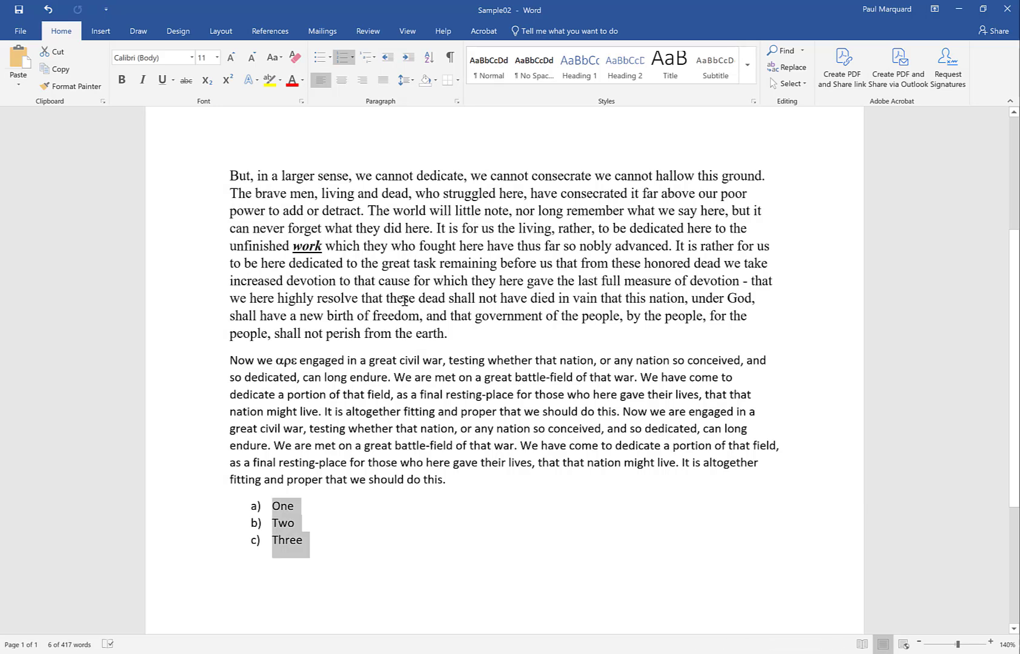
Increase the indent of the One, Two, Three list, and decrease it until the list lines up with the page's left margin.
left_click(409, 58)
left_click(410, 58)
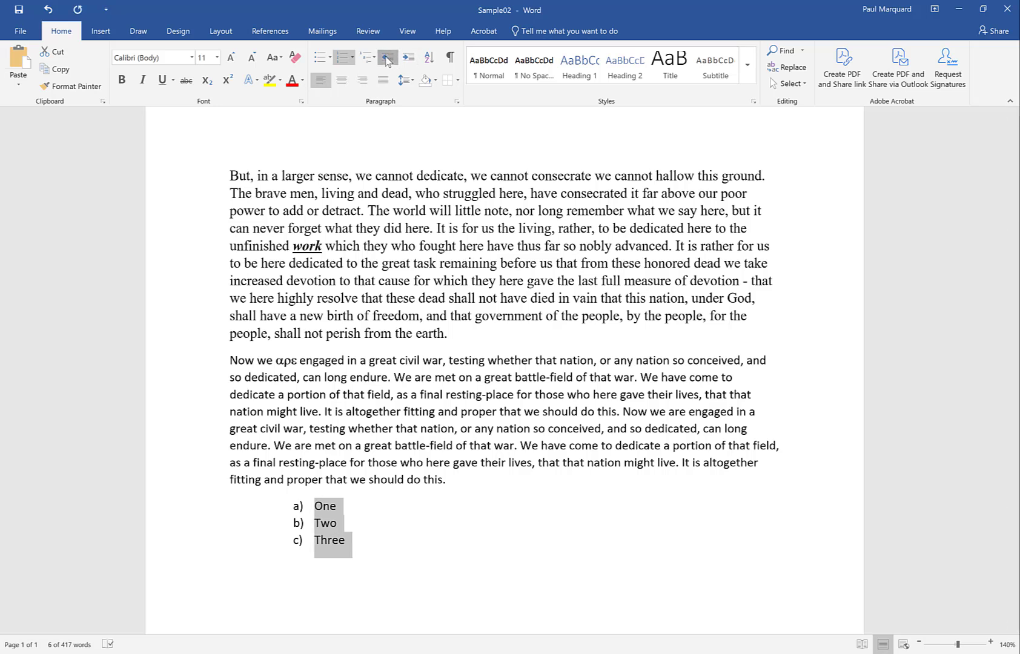
left_click(386, 58)
left_click(386, 58)
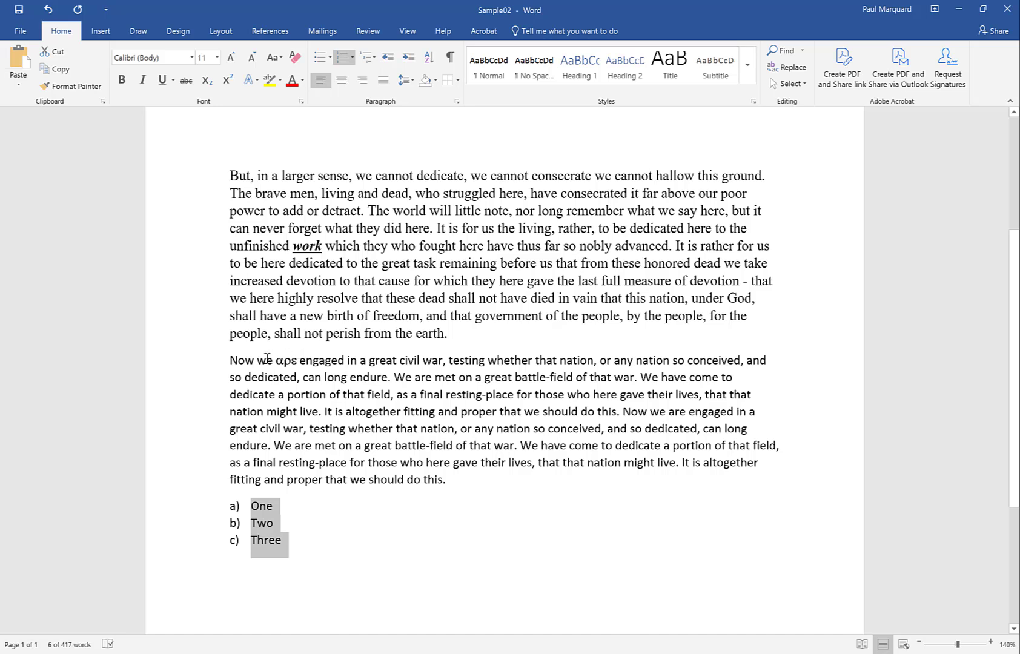
Highlight "dedicate a portion of that field" in the last paragraph in yellow, and change the highlight to bright green.
left_click_drag(232, 397, 379, 393)
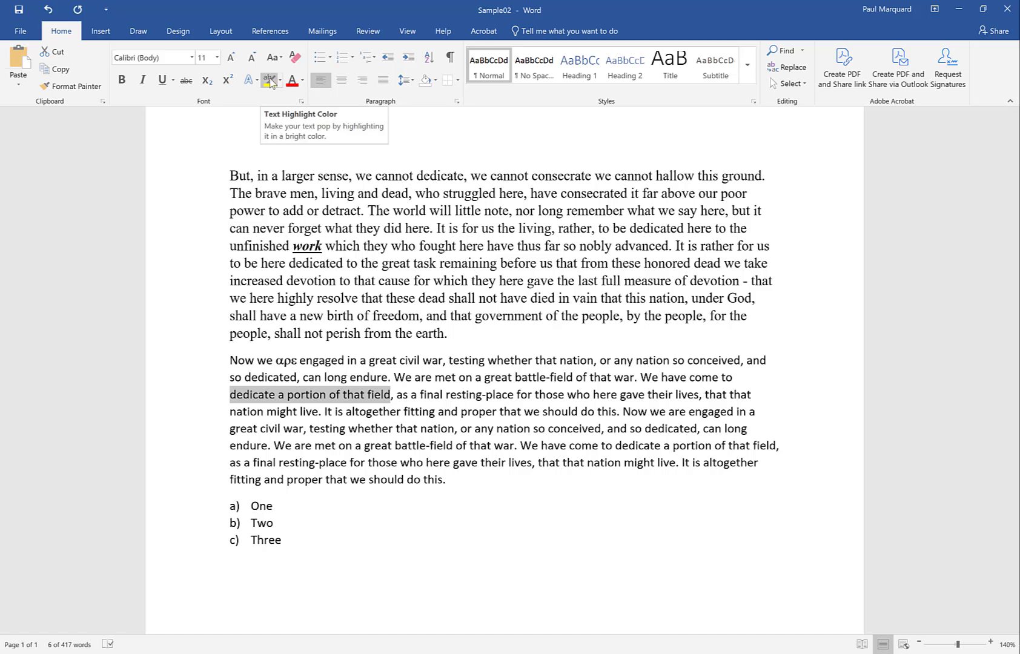
left_click(270, 81)
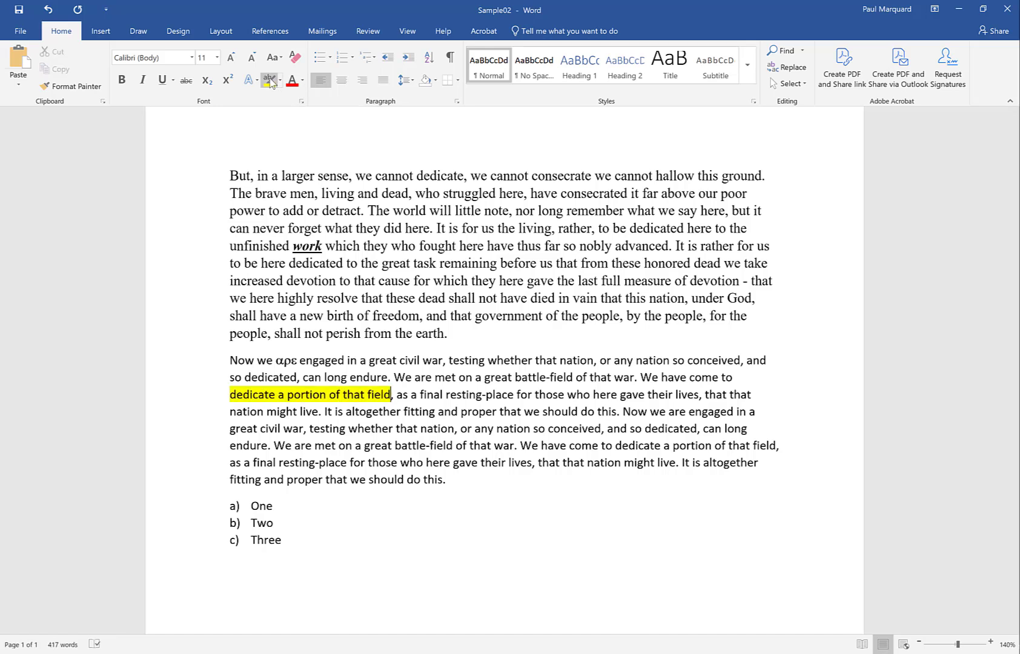
left_click(281, 81)
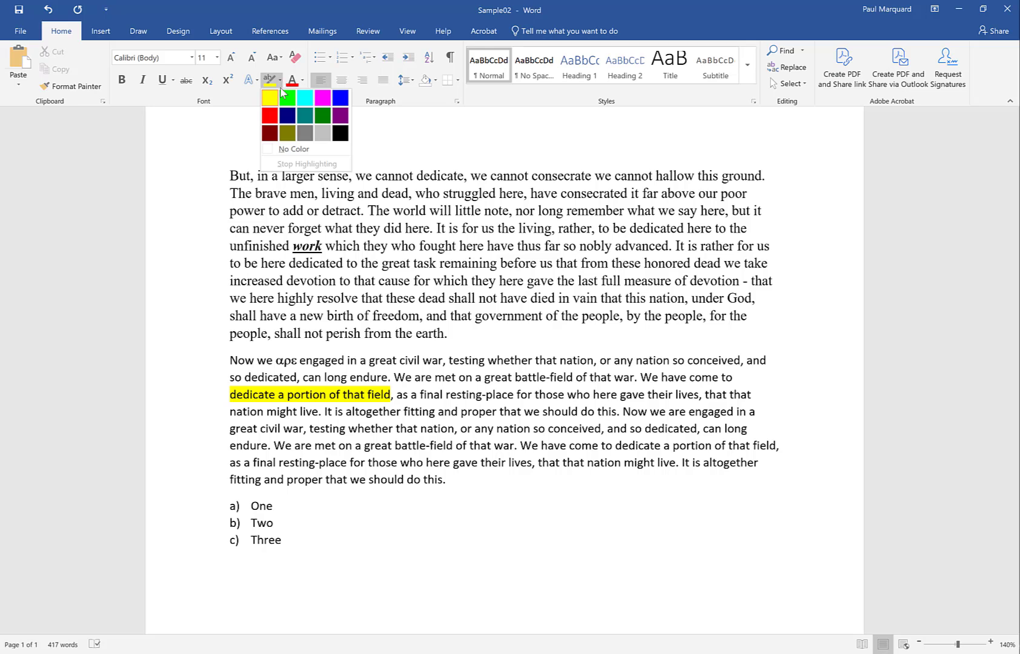
left_click(289, 98)
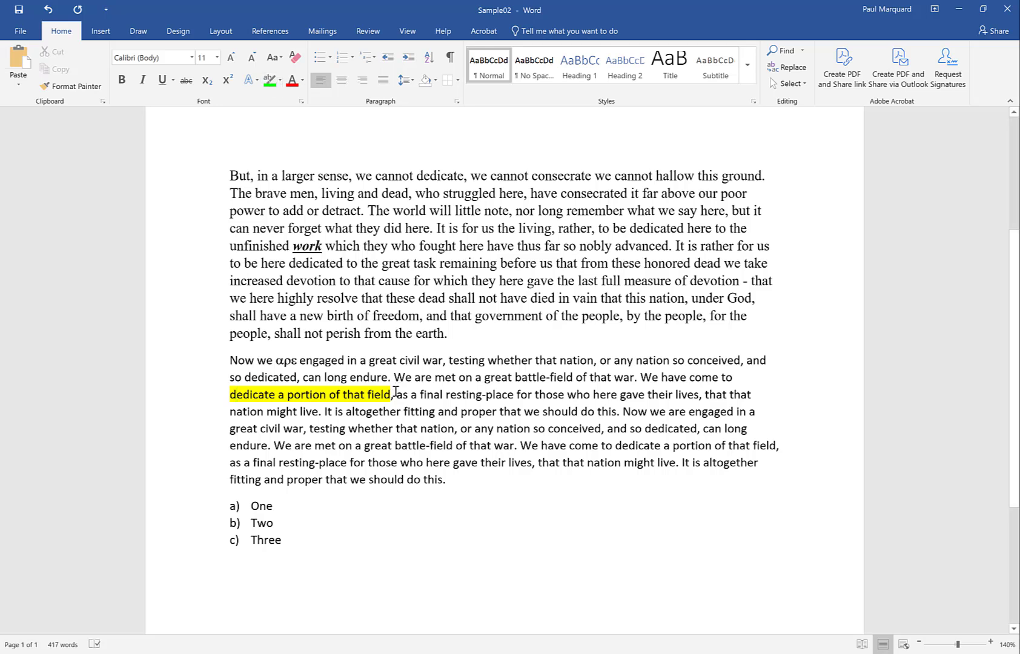
left_click_drag(391, 396, 229, 394)
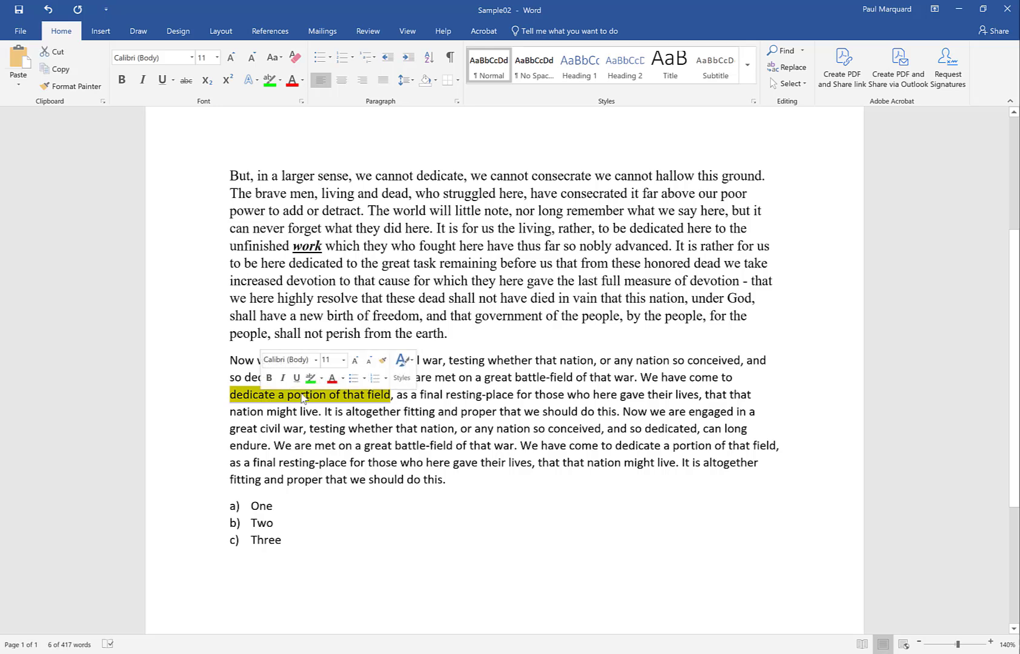
left_click(269, 80)
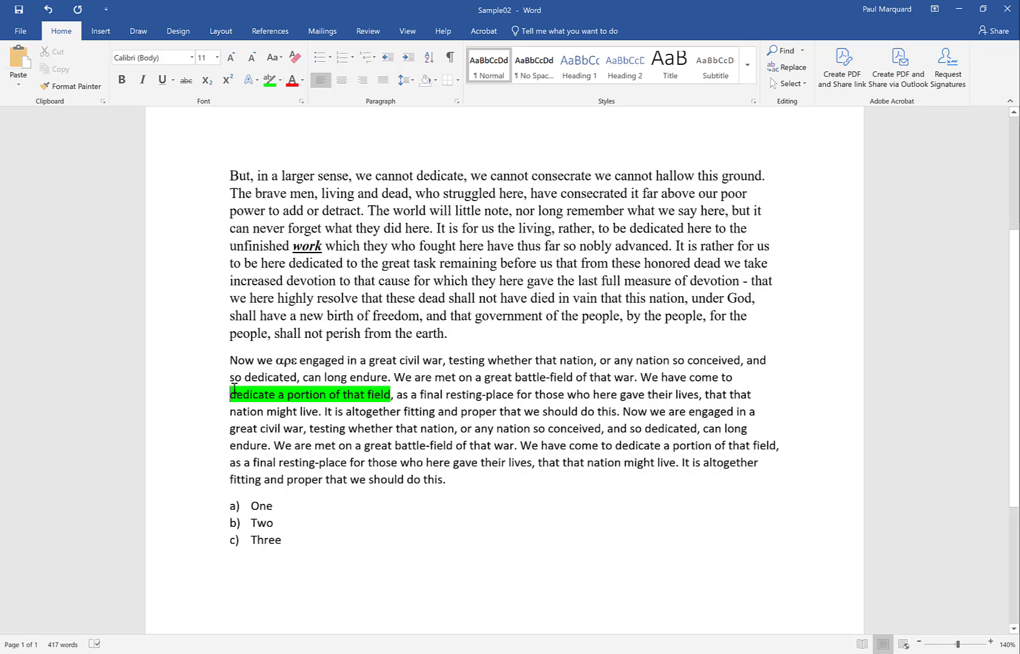
Set the font color of the green-highlighted phrase "dedicate a portion of that field" to red.
left_click_drag(230, 394, 390, 396)
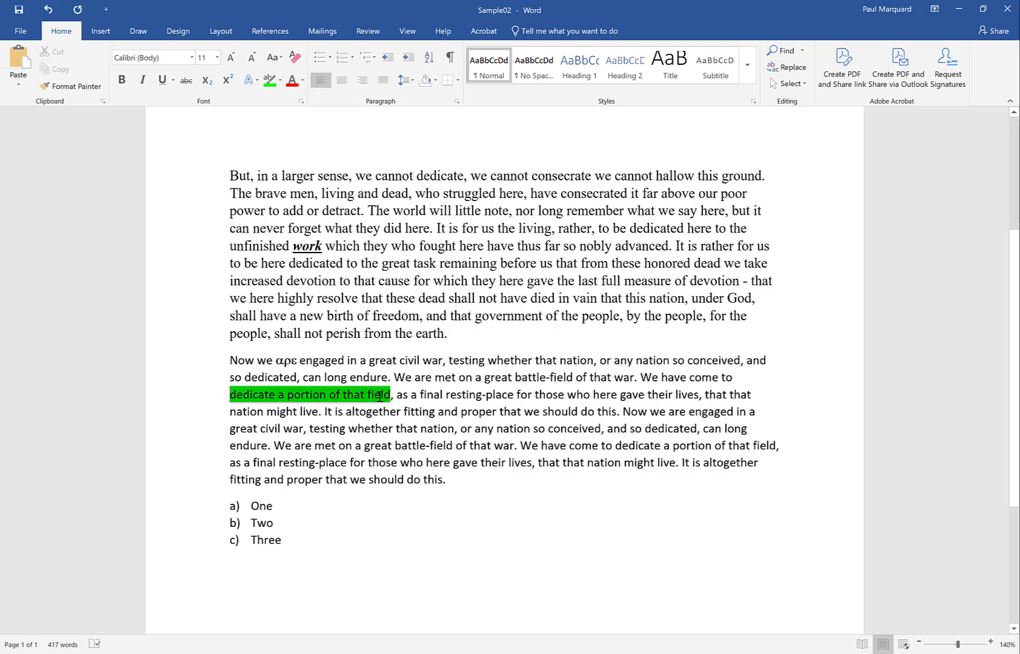
left_click(290, 81)
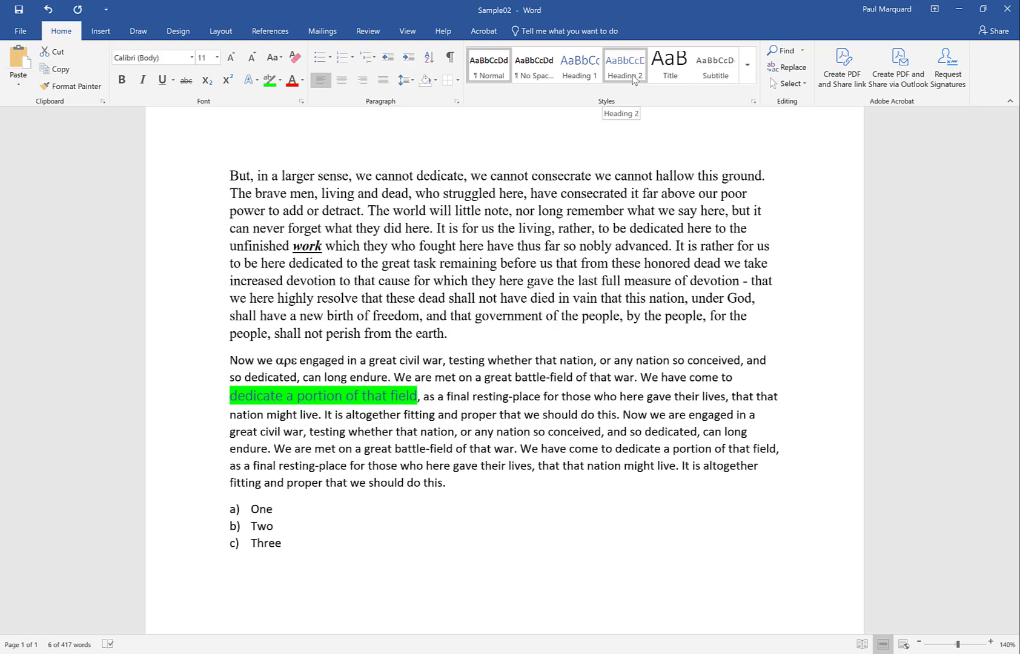
Insert a title line reading "The Gettysburg Address" above the "Four score and seven years ago" paragraph.
scroll(1018, 187, "up", 1)
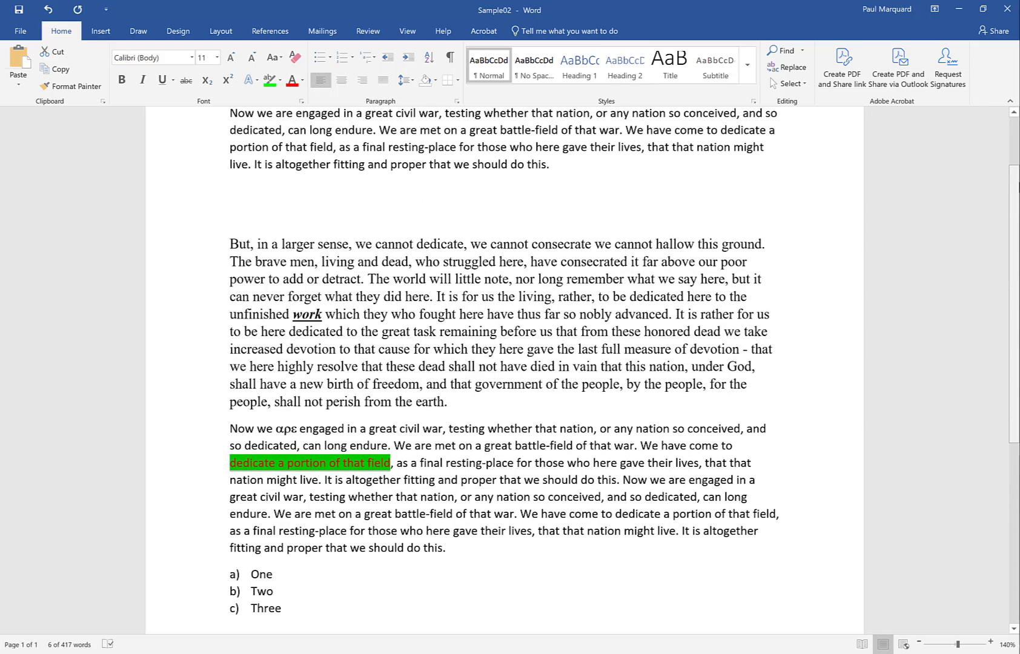
scroll(1017, 187, "up", 2)
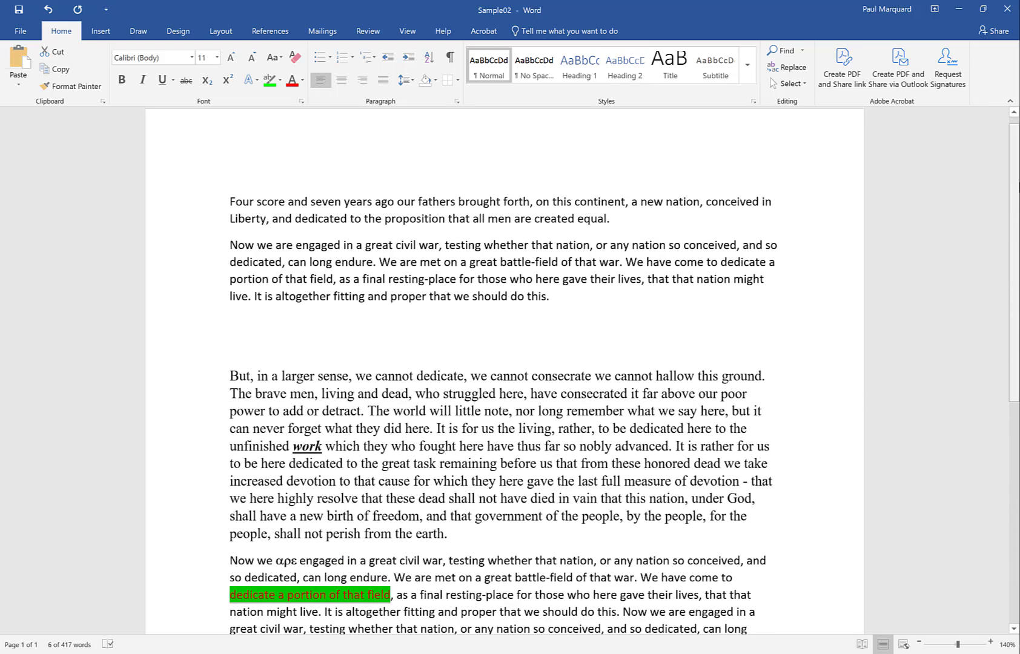
left_click(231, 198)
scroll(260, 219, "up", 1)
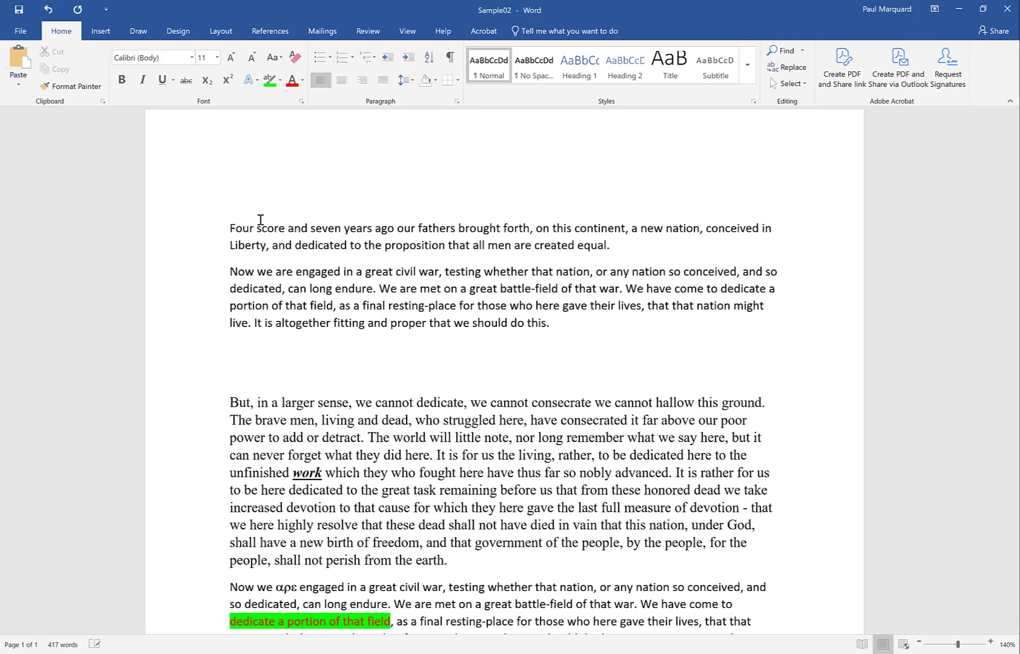
type("The Gettysb")
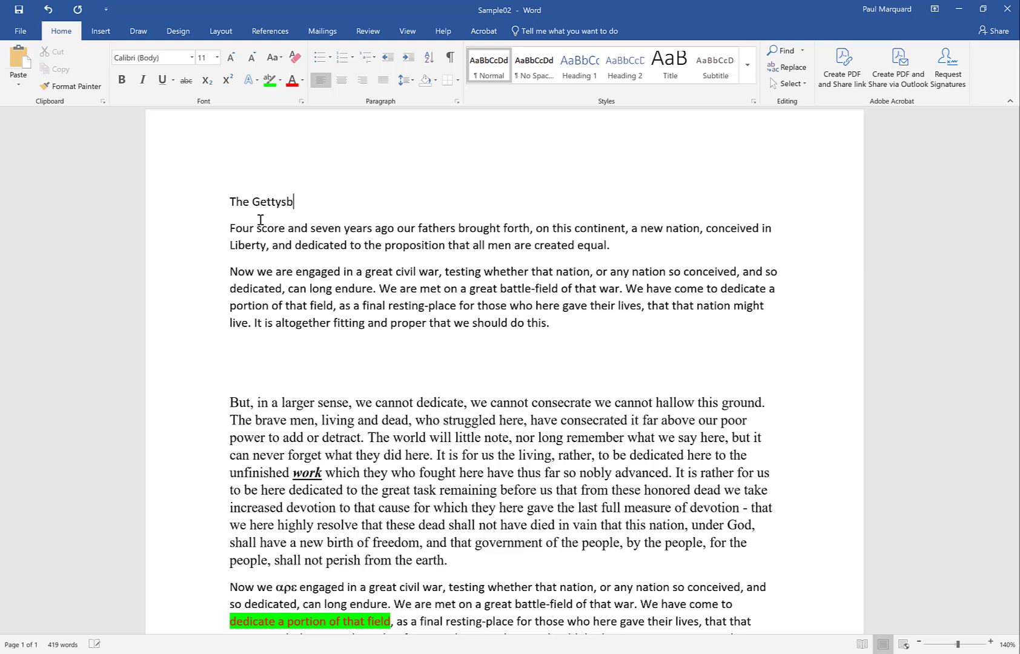
type("urg Address")
Apply the Heading 1 style to the "The Gettysburg Address" title line.
left_click(187, 206)
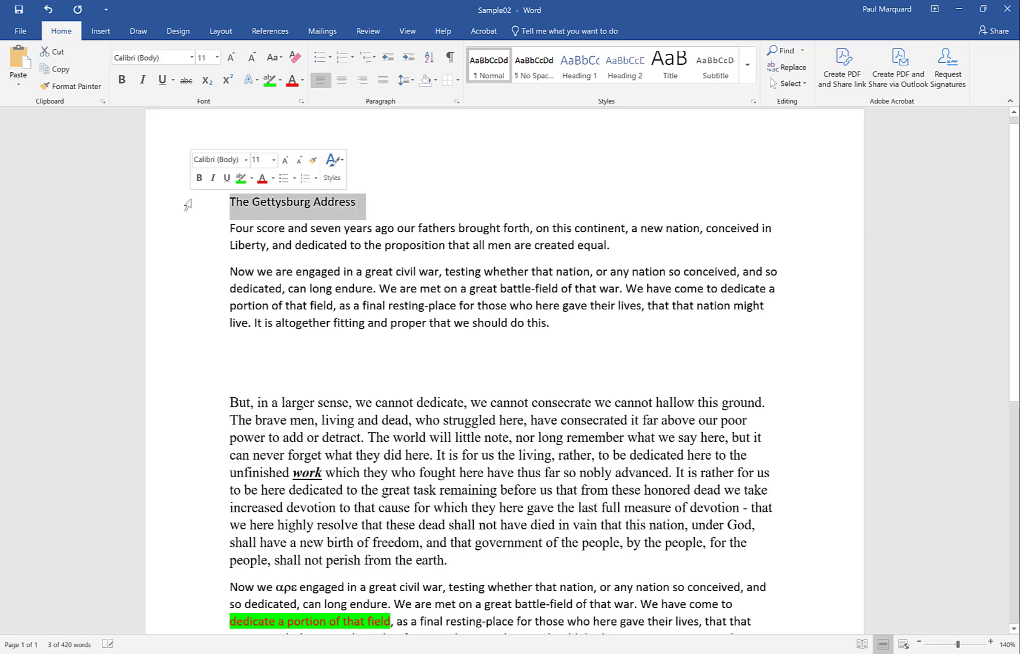
left_click(251, 225)
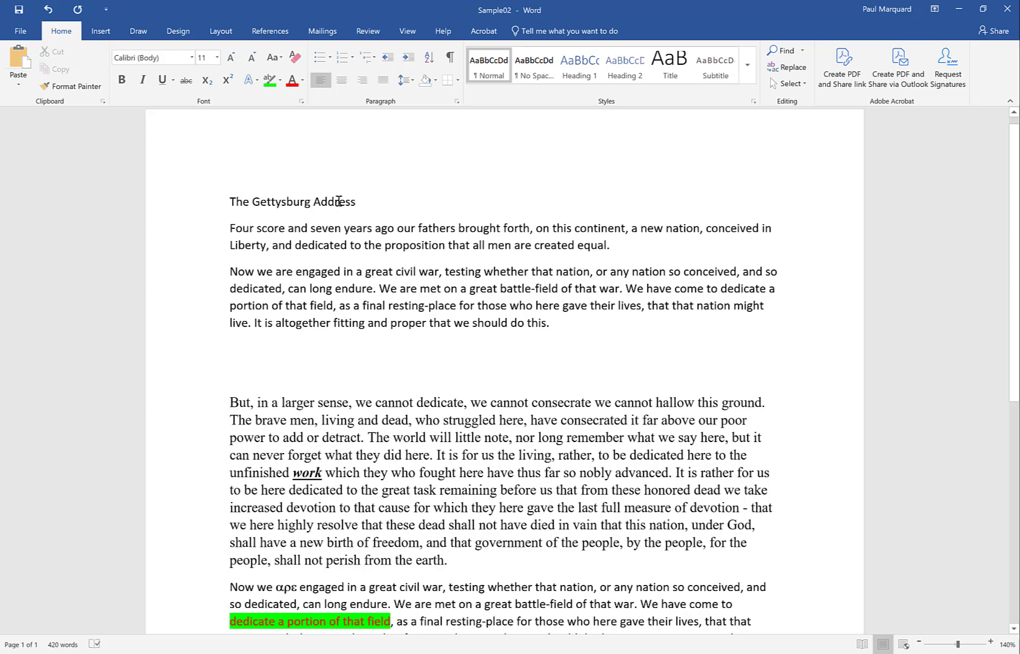
left_click(196, 206)
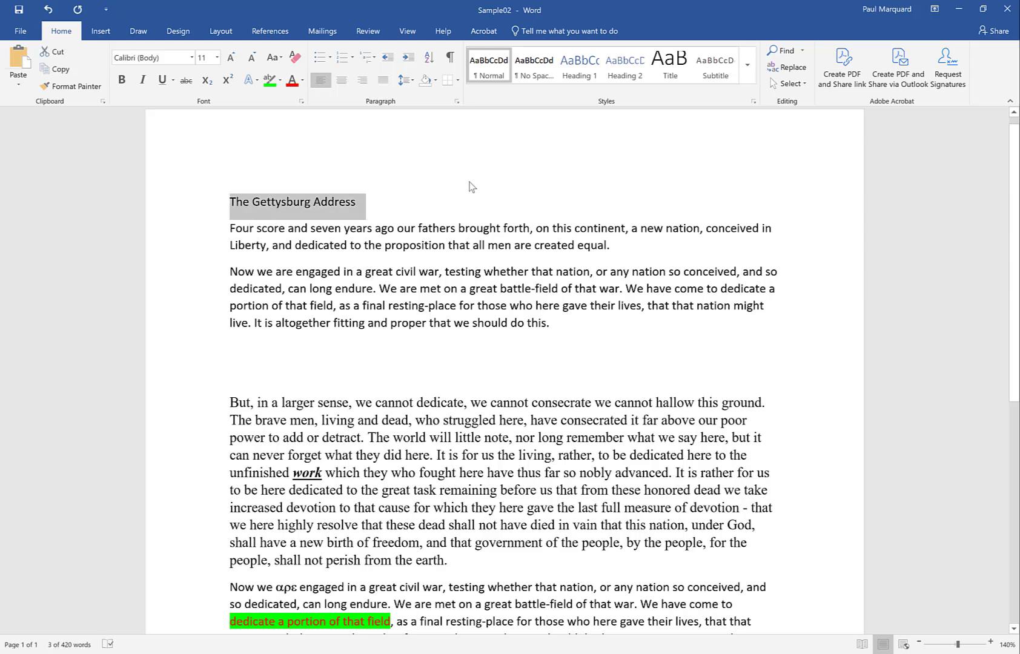
left_click(580, 67)
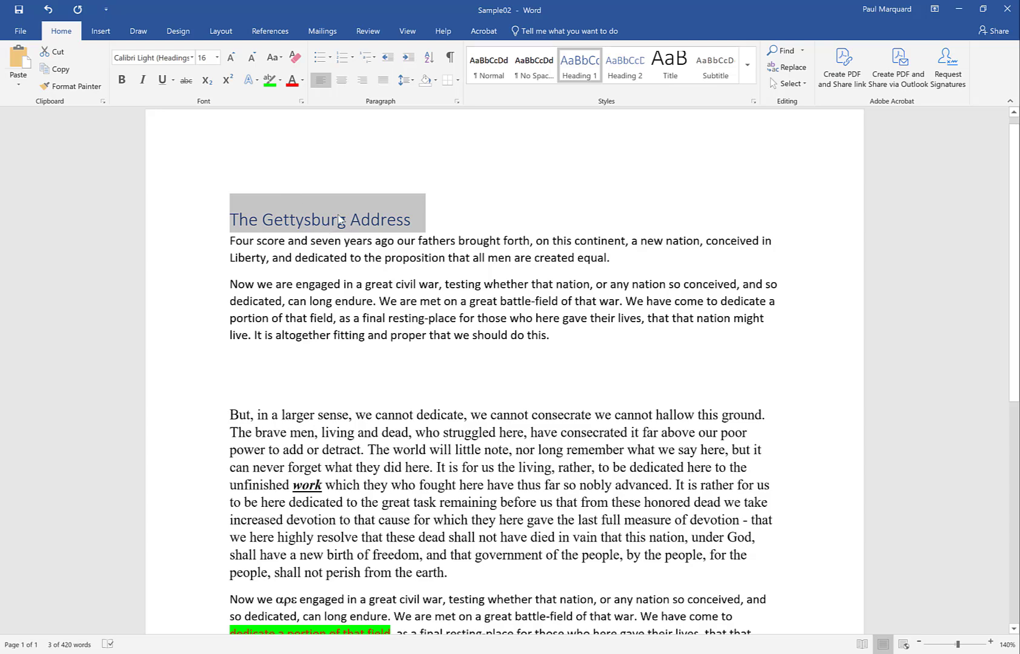
left_click(289, 222)
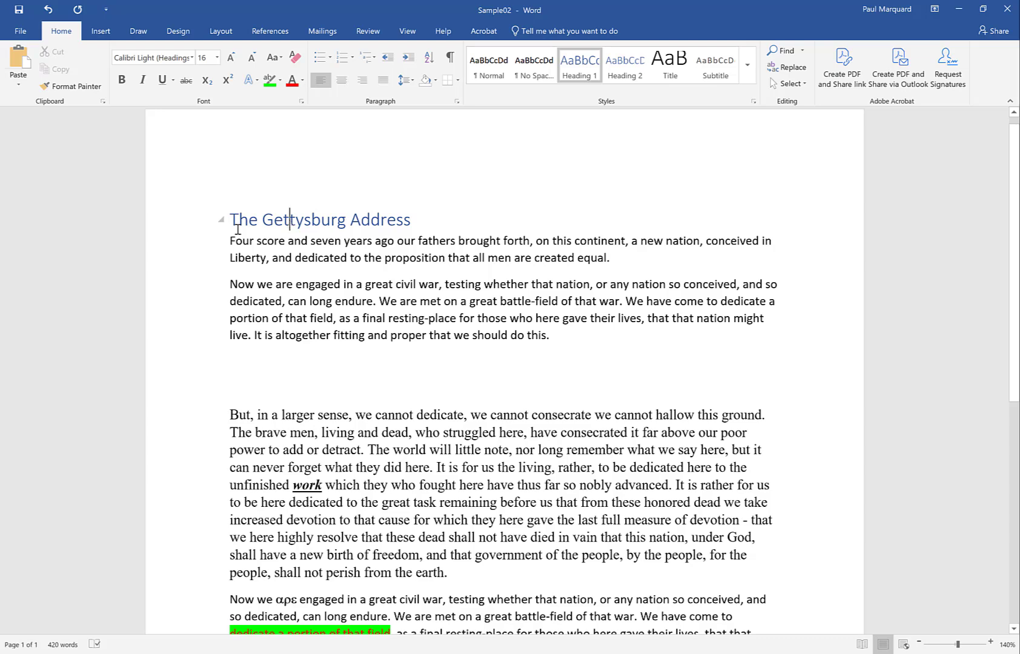